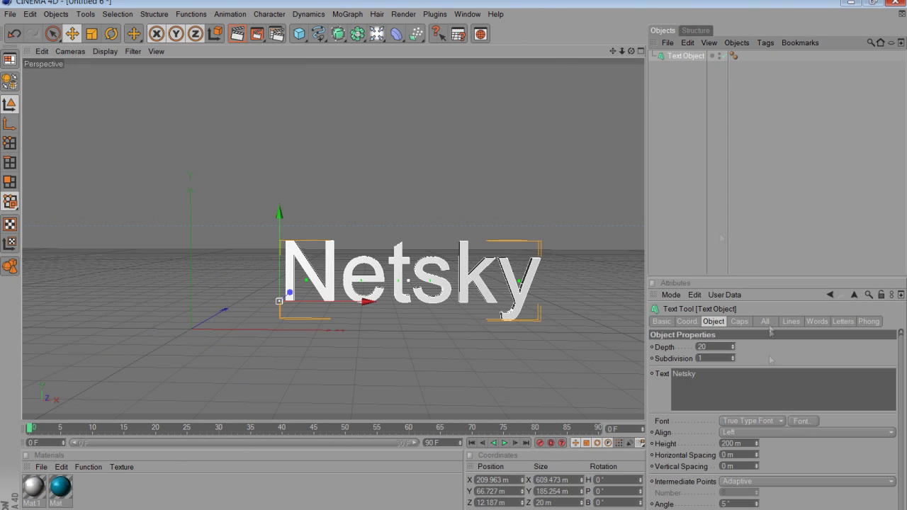
Give the Netsky text a blocky font at depth 216 and review its Caps fillet settings.
{"action": "left_click", "coordinate": [124, 204]}
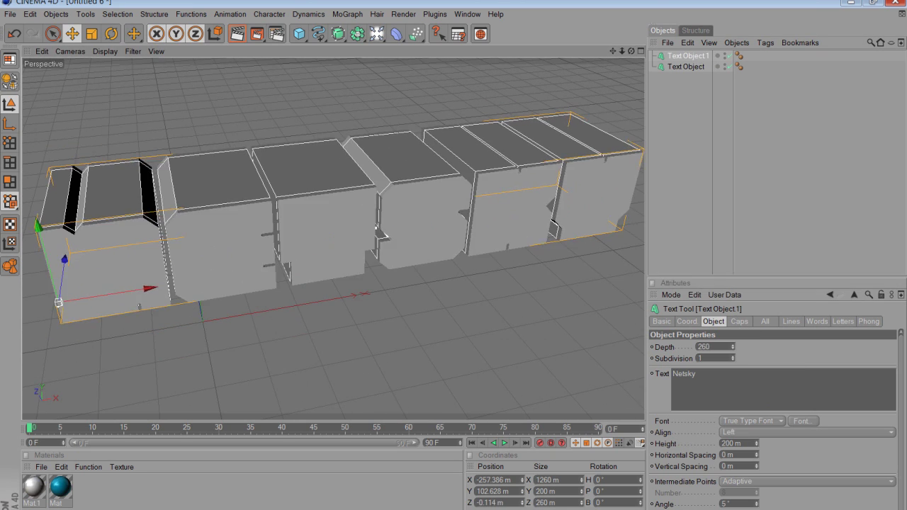
{"action": "left_click", "coordinate": [739, 320]}
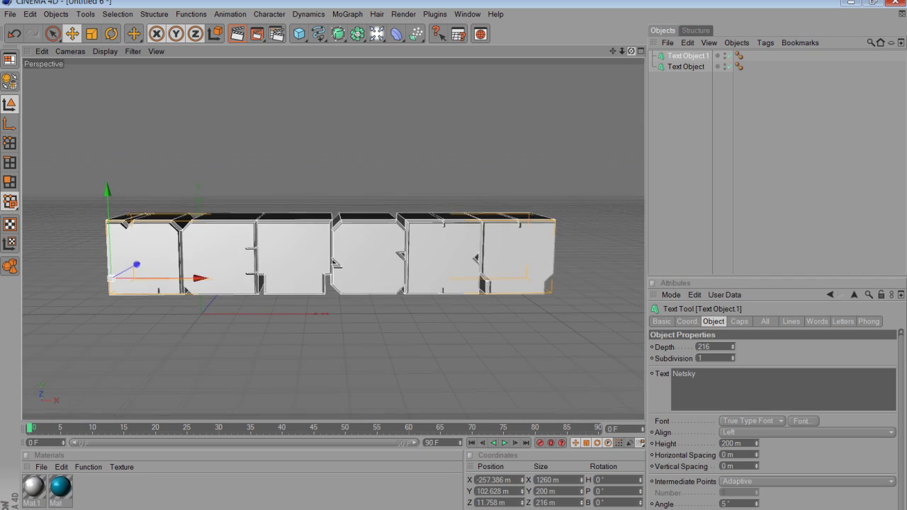
{"action": "left_click", "coordinate": [40, 467]}
Create dark grey Mat.2 with Fresnel reflection and apply it to Text Object 1.
{"action": "left_click", "coordinate": [85, 326]}
{"action": "double_click", "coordinate": [33, 487]}
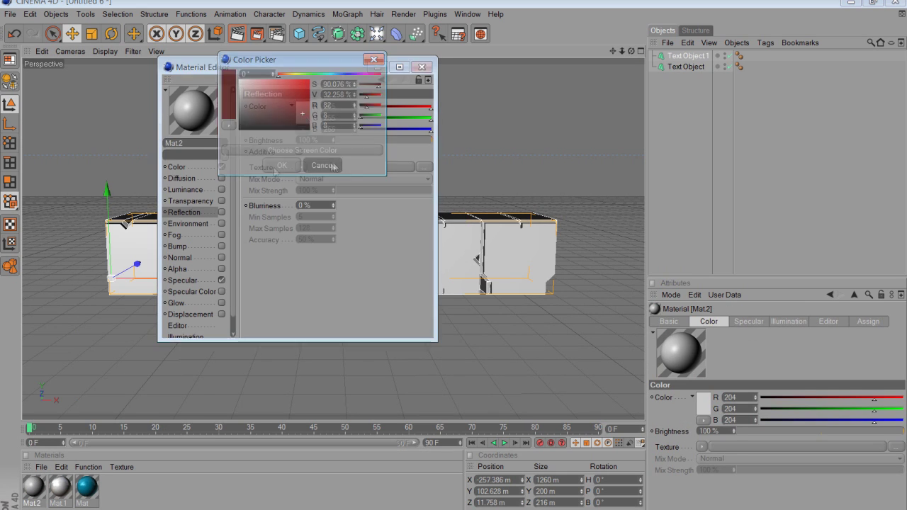
{"action": "left_click", "coordinate": [281, 165]}
{"action": "left_click", "coordinate": [221, 212]}
{"action": "left_click", "coordinate": [301, 166]}
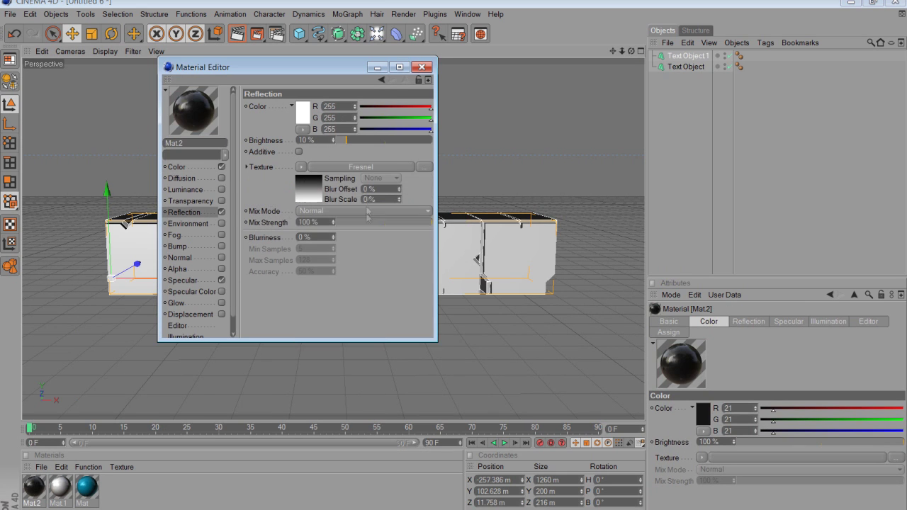
{"action": "left_click", "coordinate": [422, 67]}
{"action": "left_click_drag", "start_coordinate": [48, 499], "coordinate": [698, 57]}
Create Mat.3 with FILE0468.JPG from the DJ & BBI Texture Pack as its colour texture.
{"action": "left_click", "coordinate": [41, 467]}
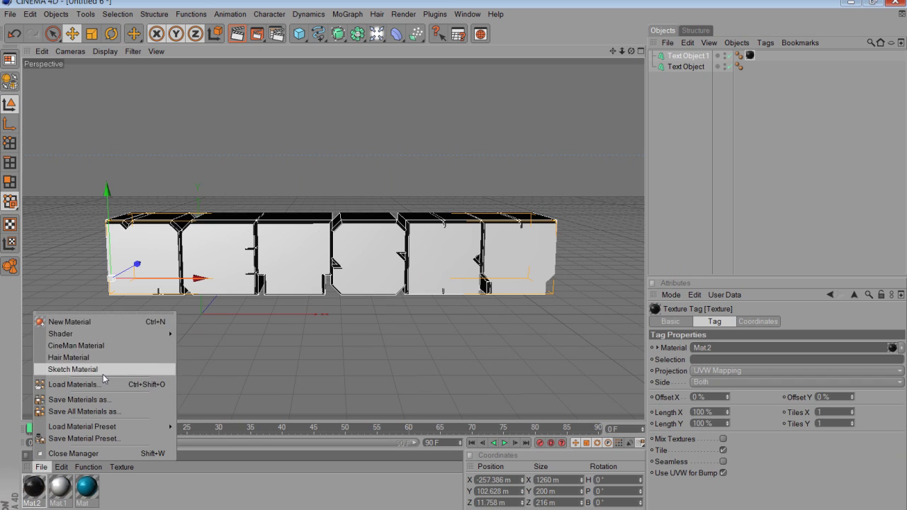
{"action": "left_click", "coordinate": [103, 368]}
{"action": "left_click", "coordinate": [121, 467]}
{"action": "left_click", "coordinate": [249, 128]}
{"action": "left_click", "coordinate": [244, 63]}
{"action": "double_click", "coordinate": [678, 186]}
{"action": "double_click", "coordinate": [498, 227]}
{"action": "double_click", "coordinate": [335, 142]}
{"action": "double_click", "coordinate": [581, 141]}
{"action": "left_click", "coordinate": [480, 316]}
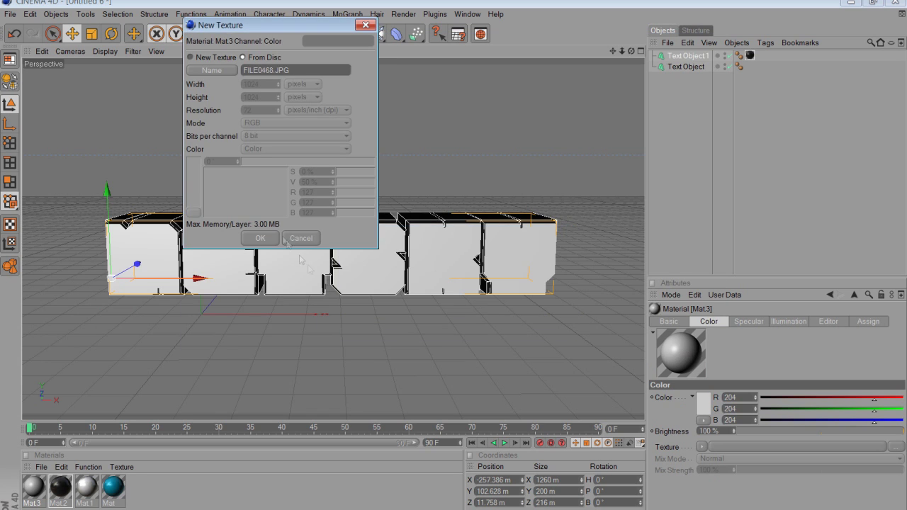
{"action": "left_click", "coordinate": [263, 239]}
{"action": "left_click", "coordinate": [686, 67]}
Add three omni lights and pull the view back to see the whole scene.
{"action": "left_click", "coordinate": [376, 33]}
{"action": "left_click", "coordinate": [423, 47]}
{"action": "left_click_drag", "start_coordinate": [636, 55], "coordinate": [624, 92]}
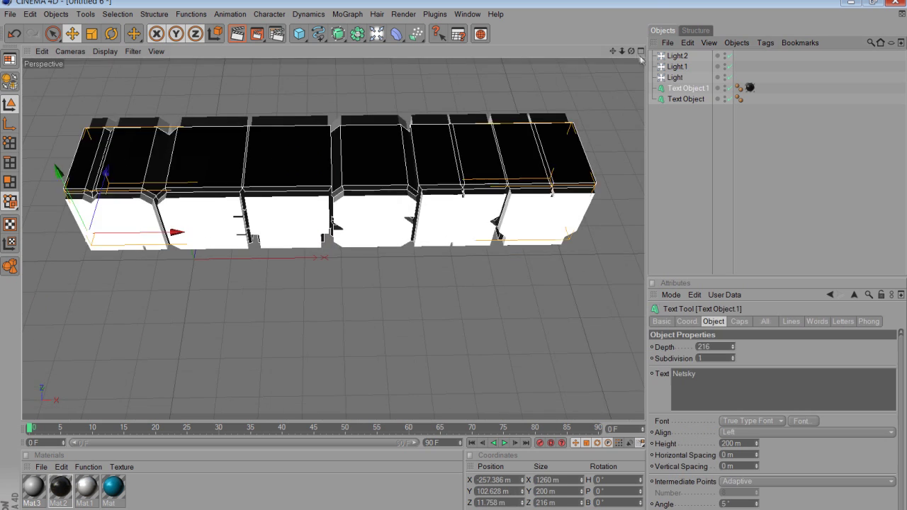
Render the NETSKY text, overwriting the previously saved render.
{"action": "left_click", "coordinate": [243, 35]}
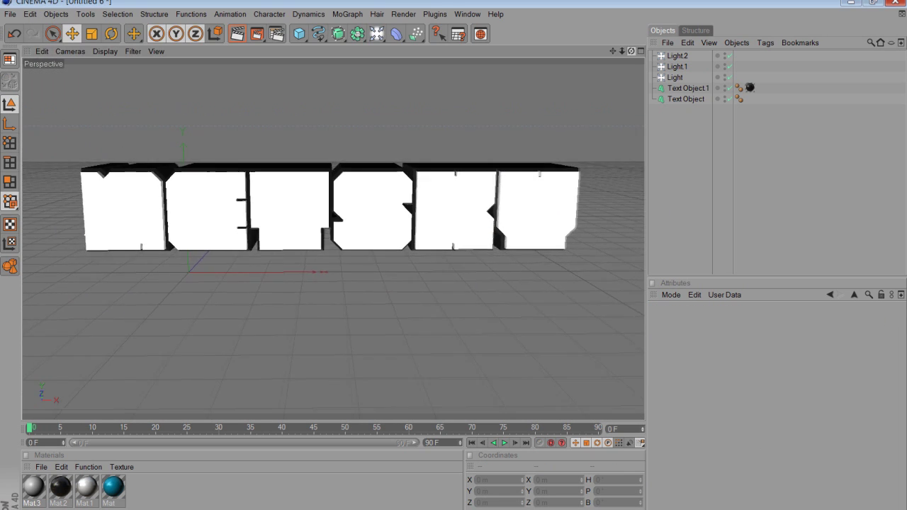
{"action": "key", "text": "Return"}
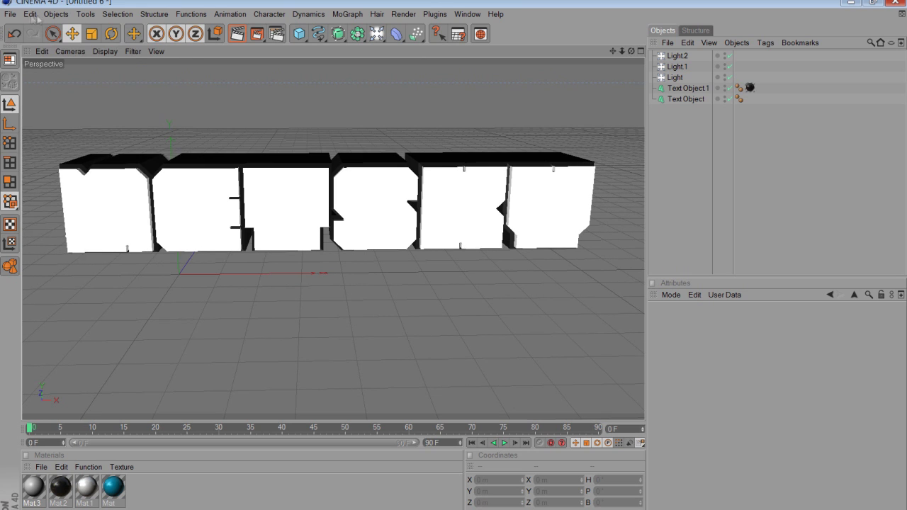
{"action": "left_click", "coordinate": [55, 14]}
{"action": "key", "text": "Escape"}
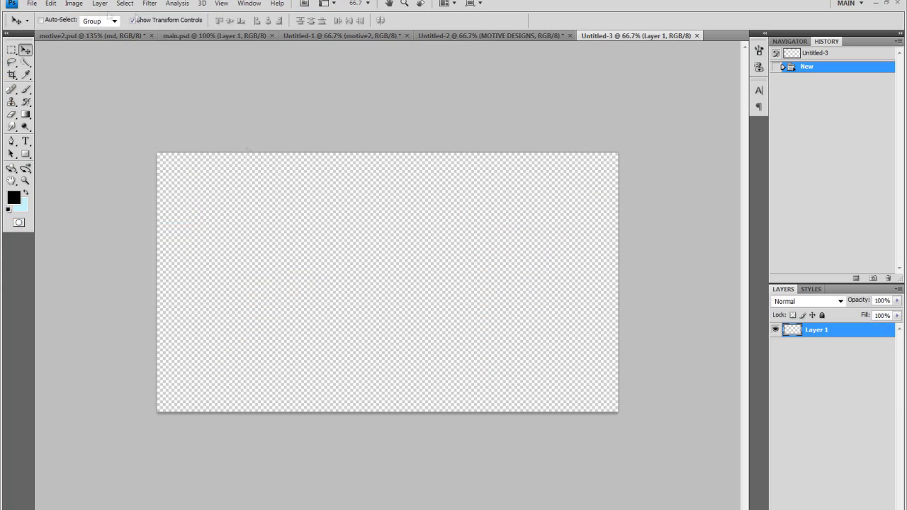
In Photoshop, add a gradient fill layer using a two-colour gradient preset.
{"action": "left_click", "coordinate": [99, 4]}
{"action": "left_click", "coordinate": [276, 122]}
{"action": "left_click", "coordinate": [450, 132]}
{"action": "left_click", "coordinate": [426, 184]}
{"action": "left_click", "coordinate": [418, 132]}
{"action": "left_click", "coordinate": [337, 98]}
Set both gradient colour stops to dark colours.
{"action": "double_click", "coordinate": [332, 247]}
{"action": "left_click", "coordinate": [431, 45]}
{"action": "left_click", "coordinate": [332, 247]}
{"action": "double_click", "coordinate": [332, 247]}
{"action": "left_click", "coordinate": [233, 173]}
{"action": "left_click", "coordinate": [431, 47]}
{"action": "double_click", "coordinate": [530, 247]}
{"action": "left_click", "coordinate": [431, 47]}
{"action": "left_click", "coordinate": [520, 85]}
Make the gradient radial at 150% scale with its glow near the canvas top.
{"action": "left_click", "coordinate": [412, 150]}
{"action": "left_click", "coordinate": [404, 173]}
{"action": "left_click_drag", "start_coordinate": [435, 253], "coordinate": [386, 181]}
{"action": "left_click_drag", "start_coordinate": [416, 189], "coordinate": [450, 206]}
{"action": "left_click", "coordinate": [495, 135]}
Place the netsky render file onto the canvas.
{"action": "left_click", "coordinate": [32, 4]}
{"action": "left_click", "coordinate": [43, 243]}
{"action": "double_click", "coordinate": [469, 276]}
Shrink the placed NETSKY render and centre it on the canvas.
{"action": "key", "text": "Down"}
{"action": "key", "text": "Down"}
{"action": "key", "text": "Down"}
{"action": "left_click_drag", "start_coordinate": [622, 420], "coordinate": [492, 347]}
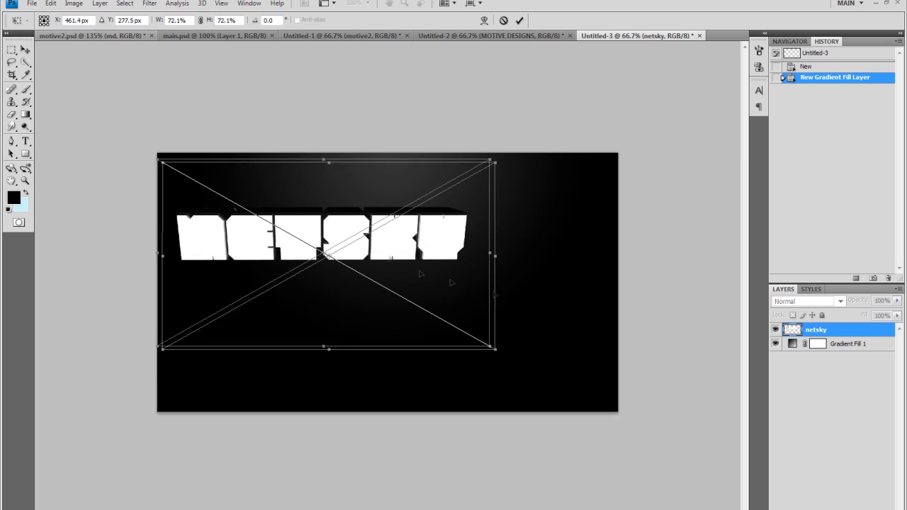
{"action": "left_click_drag", "start_coordinate": [333, 255], "coordinate": [386, 296]}
{"action": "key", "text": "Return"}
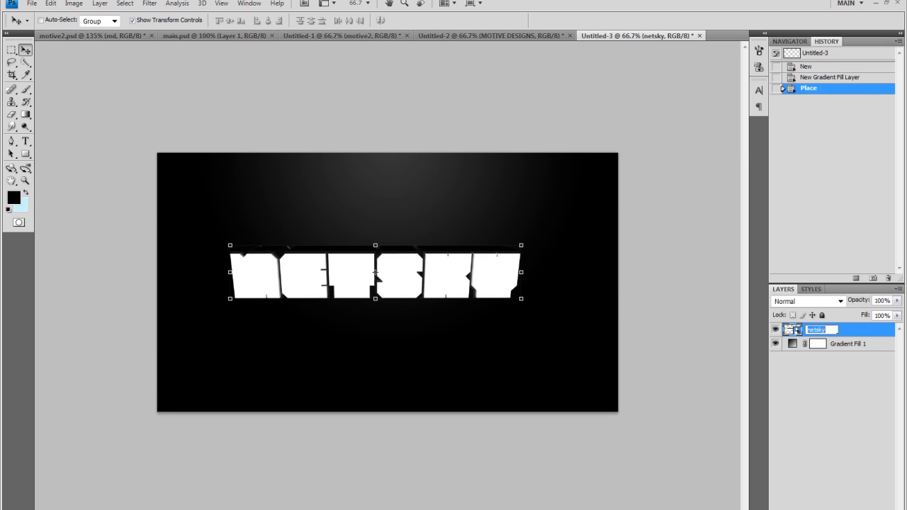
Give the netsky layer an Outer Glow and an Inner Glow.
{"action": "double_click", "coordinate": [864, 329]}
{"action": "left_click", "coordinate": [580, 101]}
{"action": "left_click", "coordinate": [581, 89]}
{"action": "left_click", "coordinate": [683, 99]}
{"action": "left_click", "coordinate": [442, 46]}
{"action": "left_click", "coordinate": [583, 101]}
{"action": "left_click", "coordinate": [848, 40]}
Tilt NETSKY with a perspective transform and shift it slightly right and down.
{"action": "key", "text": "ctrl+t"}
{"action": "left_click", "coordinate": [50, 3]}
{"action": "left_click", "coordinate": [269, 342]}
{"action": "left_click_drag", "start_coordinate": [522, 248], "coordinate": [546, 182]}
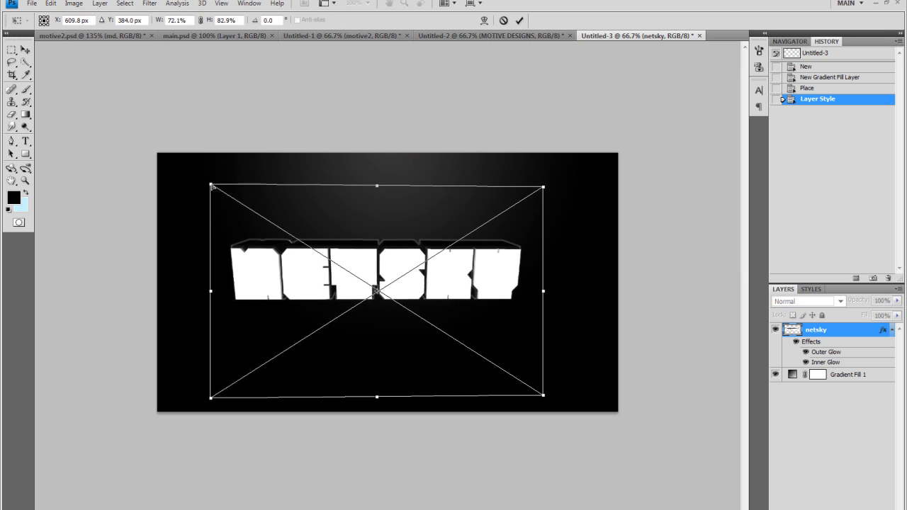
{"action": "left_click", "coordinate": [519, 20]}
{"action": "left_click_drag", "start_coordinate": [546, 228], "coordinate": [561, 232]}
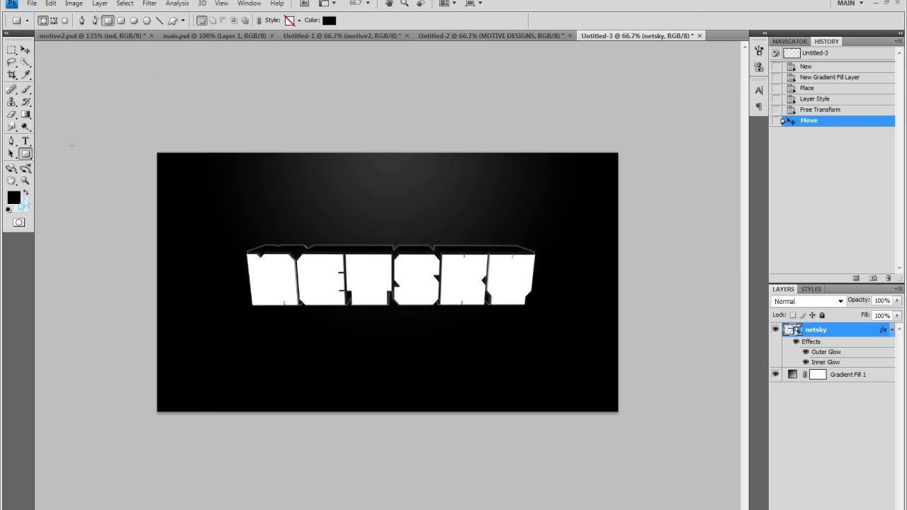
Draw a grey vertical bar behind the text and duplicate it rightward into a row.
{"action": "left_click_drag", "start_coordinate": [258, 138], "coordinate": [292, 253]}
{"action": "key", "text": "ctrl+["}
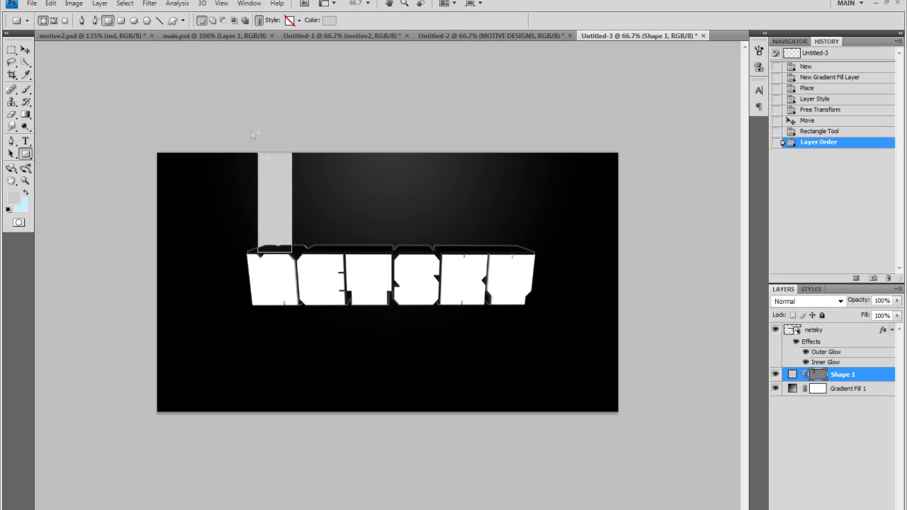
{"action": "key", "text": "shift+alt+Right"}
{"action": "key", "text": "shift+alt+Right"}
{"action": "key", "text": "shift+alt+Right"}
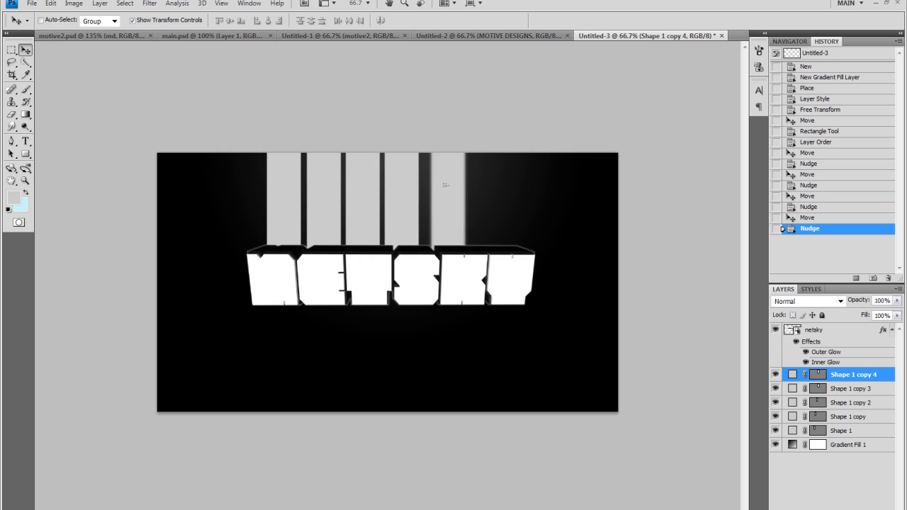
{"action": "left_click", "coordinate": [282, 197], "text": "ctrl"}
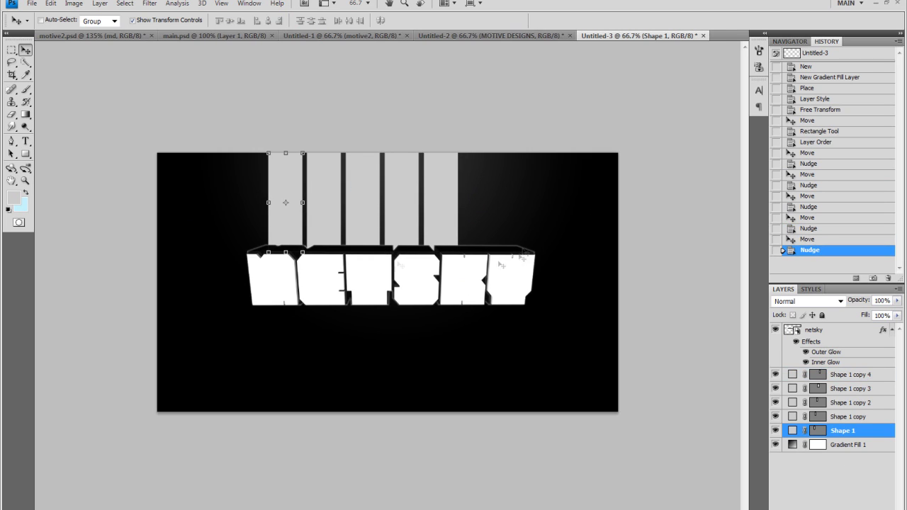
{"action": "left_click", "coordinate": [874, 377]}
{"action": "key", "text": "alt+Right"}
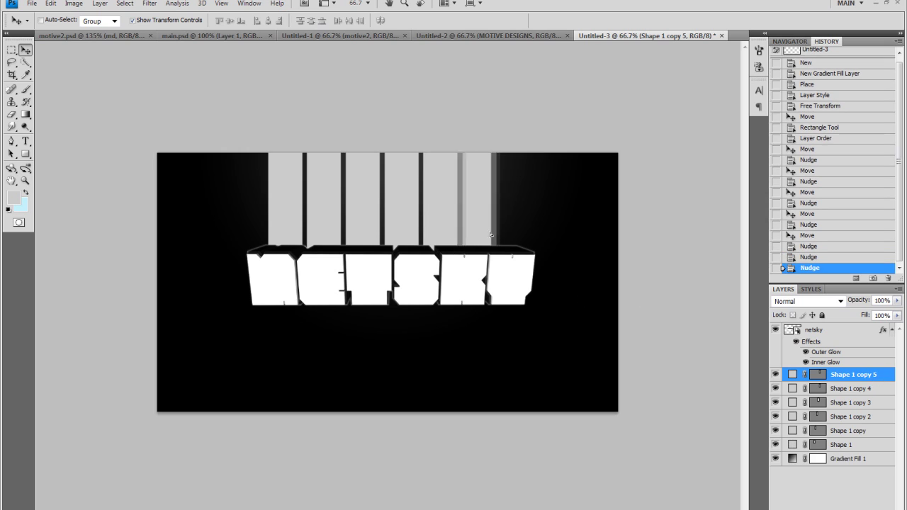
Resize and align the seven grey bars, then merge them into one stripes layer.
{"action": "left_click", "coordinate": [864, 459], "text": "shift"}
{"action": "left_click_drag", "start_coordinate": [260, 155], "coordinate": [263, 157]}
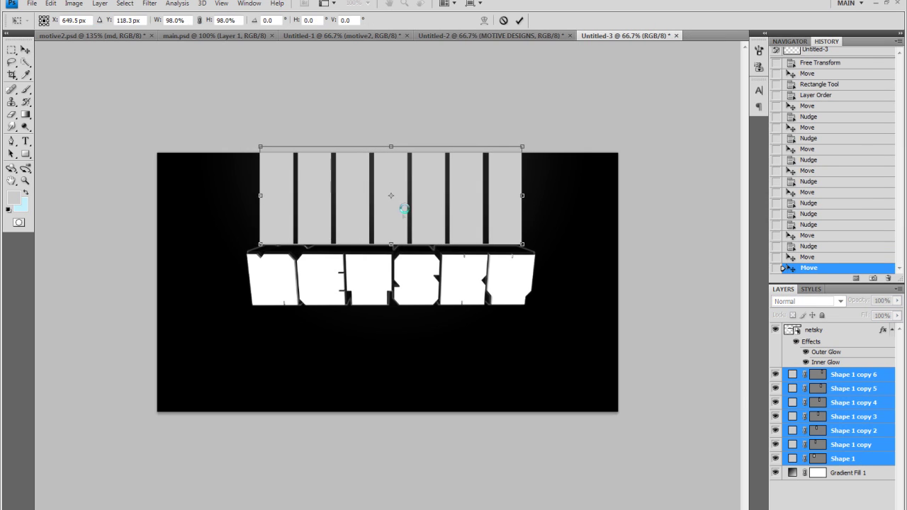
{"action": "key", "text": "Return"}
{"action": "left_click", "coordinate": [846, 374]}
{"action": "key", "text": "Left"}
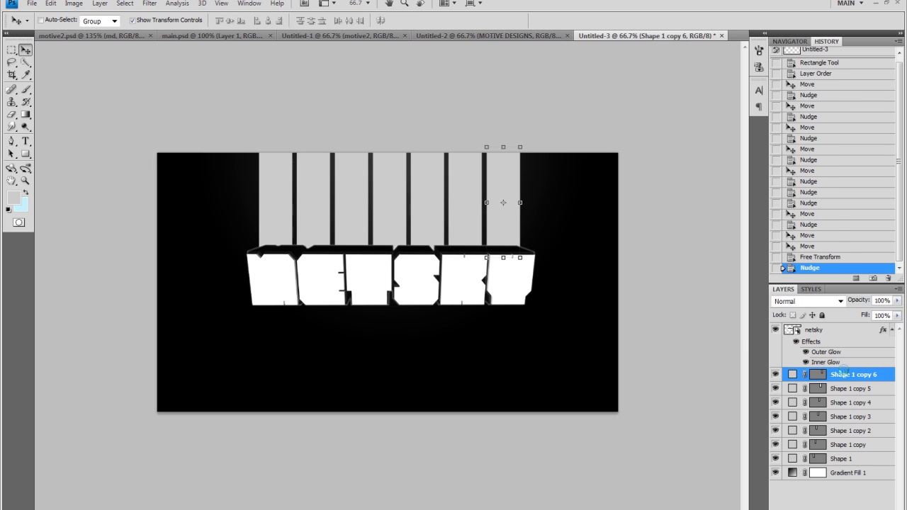
{"action": "left_click", "coordinate": [854, 459], "text": "shift"}
{"action": "key", "text": "ctrl+e"}
{"action": "right_click", "coordinate": [850, 374]}
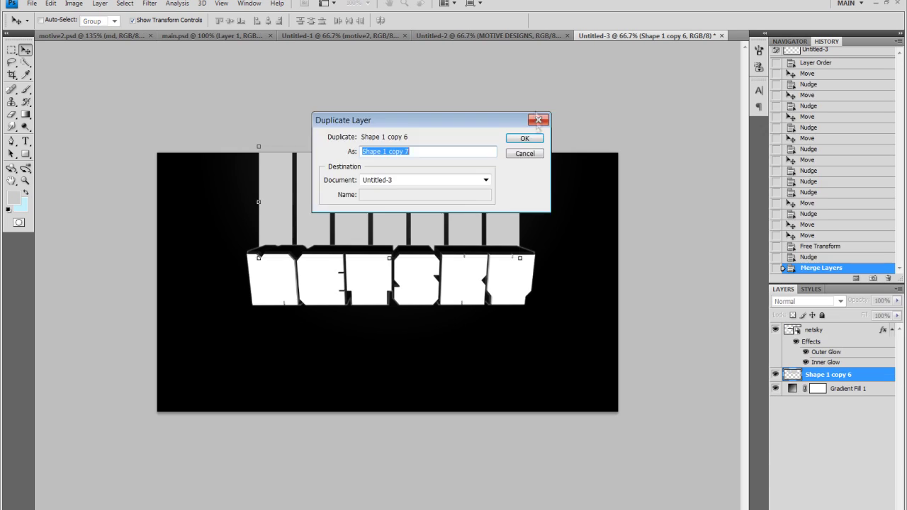
Duplicate the stripes below the text and perspective-transform the copy into a floor.
{"action": "key", "text": "Return"}
{"action": "left_click_drag", "start_coordinate": [389, 212], "coordinate": [390, 365]}
{"action": "left_click", "coordinate": [50, 3]}
{"action": "left_click", "coordinate": [78, 240]}
{"action": "left_click_drag", "start_coordinate": [252, 418], "coordinate": [186, 418]}
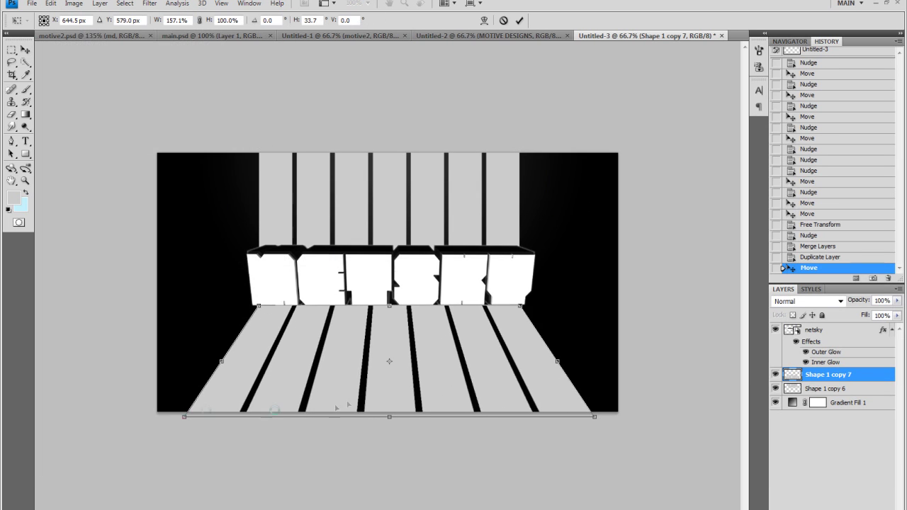
{"action": "left_click_drag", "start_coordinate": [390, 417], "coordinate": [391, 386]}
{"action": "key", "text": "Return"}
Add a Drop Shadow layer style to the netsky text.
{"action": "double_click", "coordinate": [840, 333]}
{"action": "left_click", "coordinate": [586, 66]}
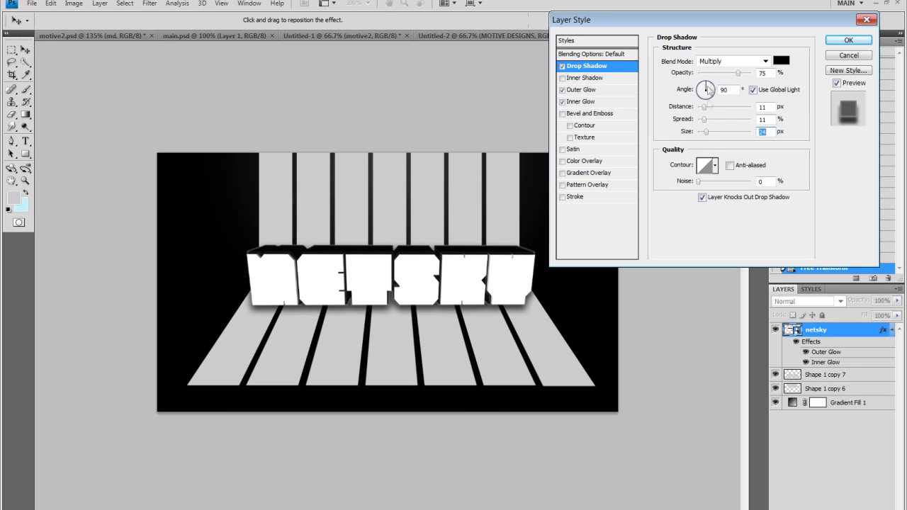
{"action": "left_click", "coordinate": [869, 44]}
On a new layer, paint black into an elliptical selection beneath the text.
{"action": "left_click", "coordinate": [822, 384]}
{"action": "key", "text": "ctrl+shift+alt+n"}
{"action": "left_click_drag", "start_coordinate": [205, 289], "coordinate": [613, 316]}
{"action": "left_click", "coordinate": [12, 197]}
{"action": "left_click", "coordinate": [474, 45]}
{"action": "key", "text": "b"}
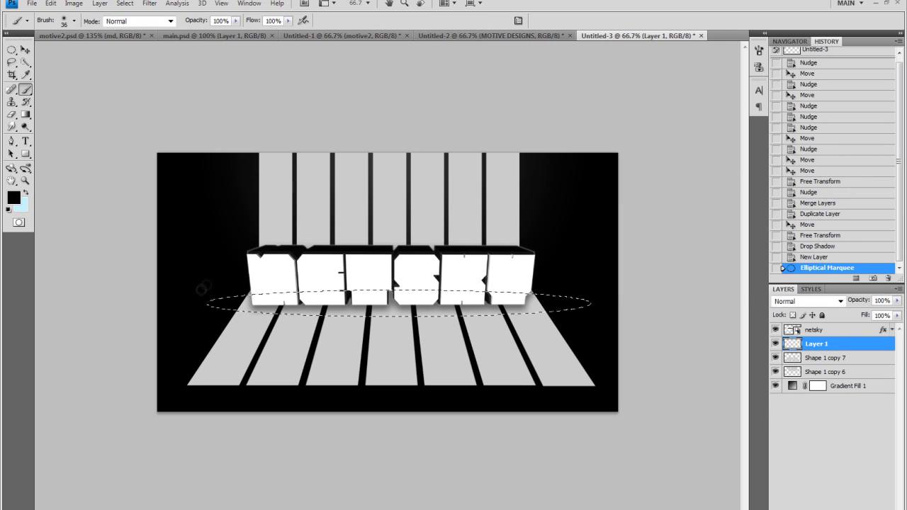
{"action": "key", "text": "F5"}
{"action": "key", "text": "F5"}
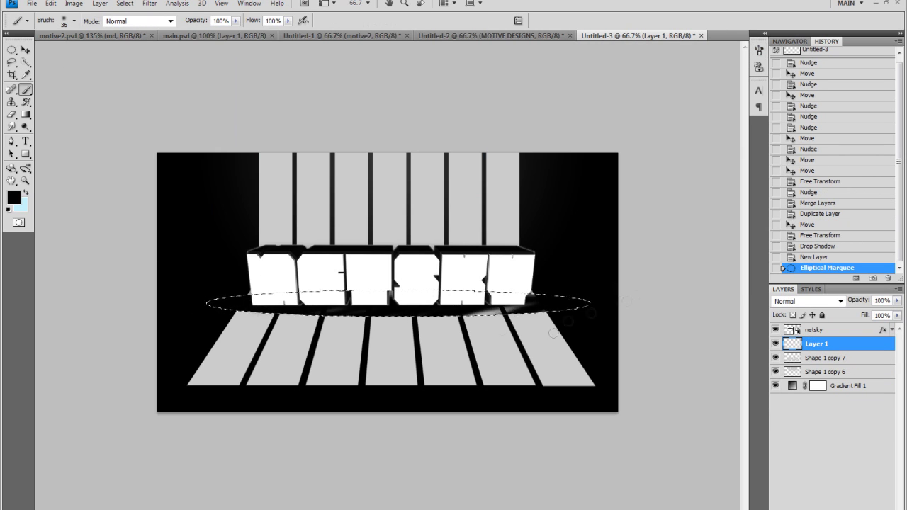
Fade the painted shadow layer to 13% opacity and clear the selection.
{"action": "left_click_drag", "start_coordinate": [839, 302], "coordinate": [825, 302]}
{"action": "key", "text": "v"}
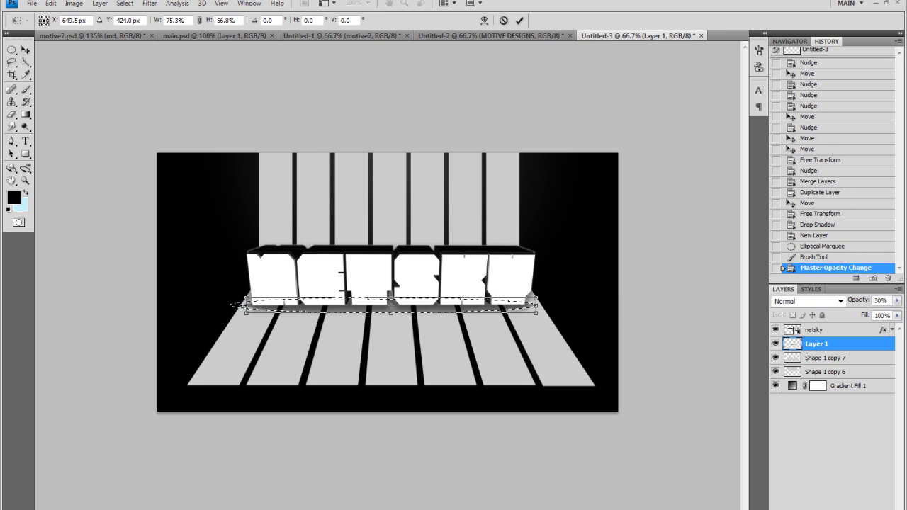
{"action": "key", "text": "Return"}
{"action": "key", "text": "ctrl+d"}
{"action": "left_click_drag", "start_coordinate": [866, 302], "coordinate": [859, 304]}
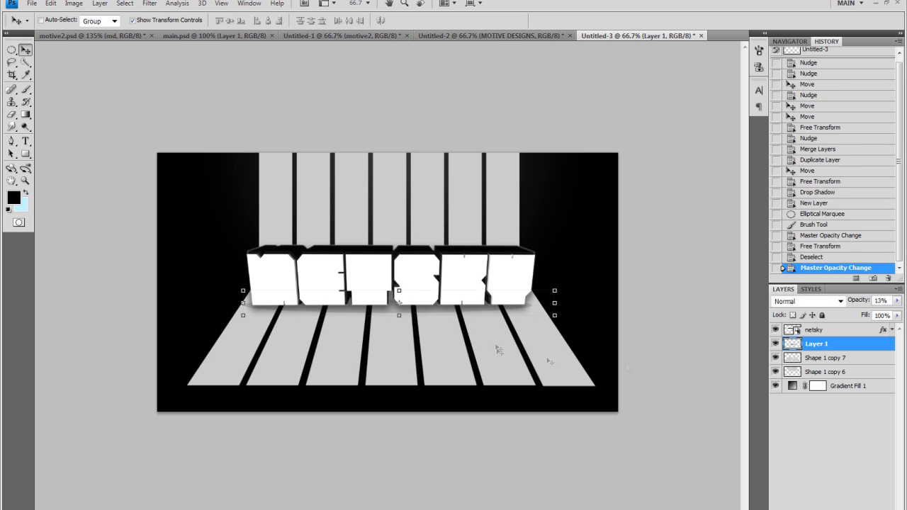
Duplicate the floor stripes layer once more.
{"action": "left_click", "coordinate": [824, 372]}
{"action": "right_click", "coordinate": [824, 372]}
{"action": "left_click", "coordinate": [815, 107]}
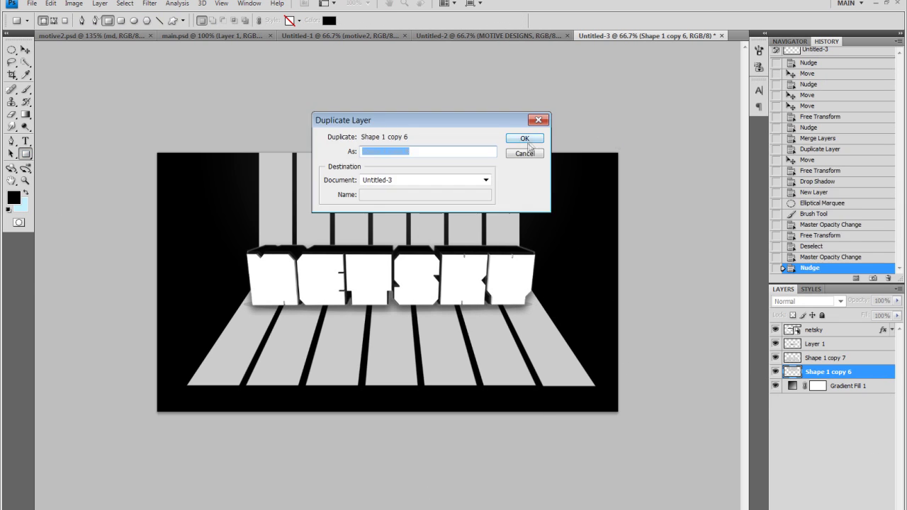
Move the strip copy below the floor and reshape it into the floor's front face.
{"action": "left_click", "coordinate": [524, 141]}
{"action": "left_click_drag", "start_coordinate": [435, 431], "coordinate": [425, 443]}
{"action": "key", "text": "ctrl+t"}
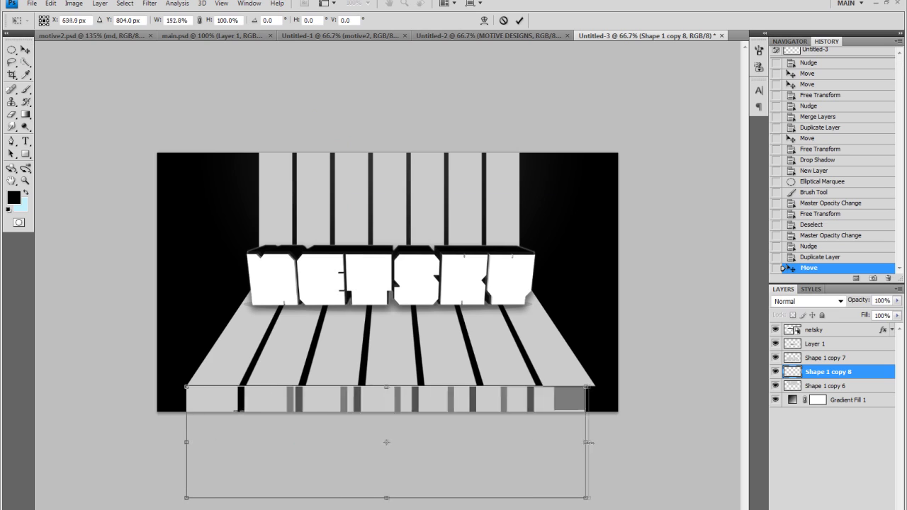
{"action": "left_click", "coordinate": [519, 19]}
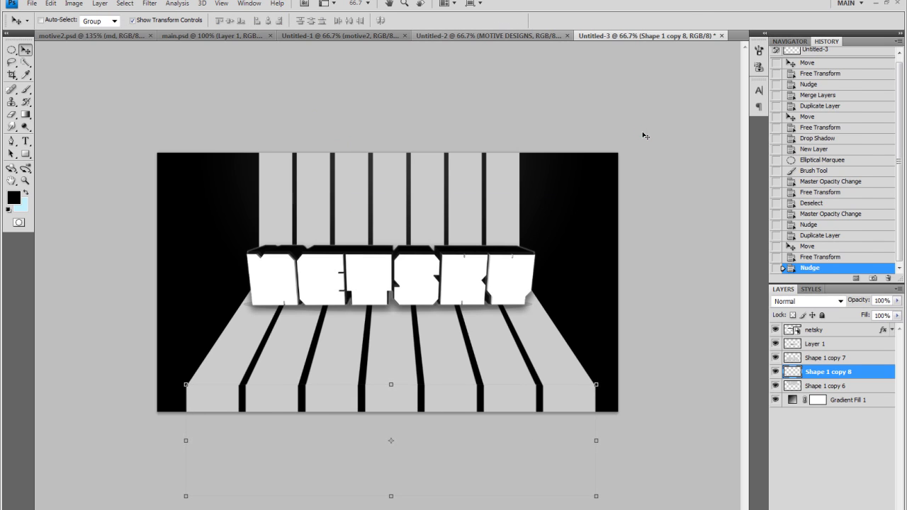
Give the front face a mid-grey Color Overlay layer style.
{"action": "double_click", "coordinate": [856, 379]}
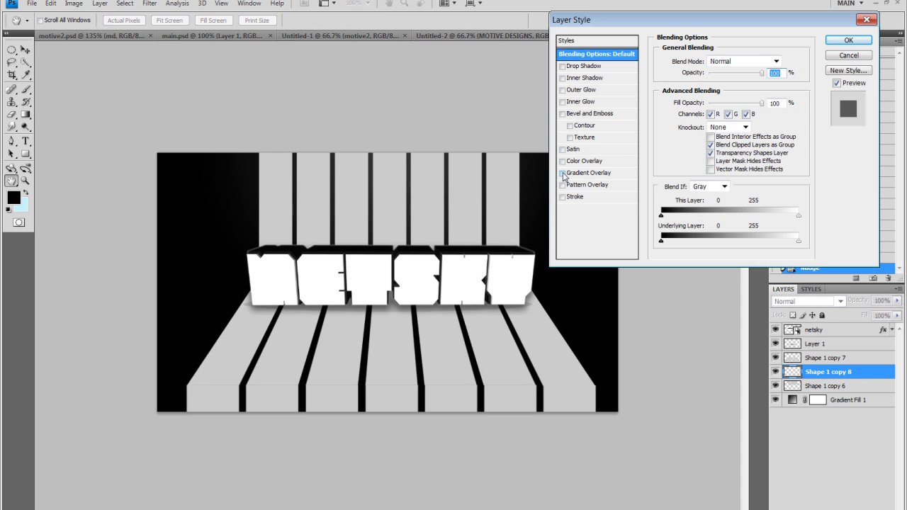
{"action": "left_click", "coordinate": [562, 161]}
{"action": "left_click", "coordinate": [586, 161]}
{"action": "left_click", "coordinate": [781, 60]}
{"action": "left_click", "coordinate": [197, 129]}
{"action": "key", "text": "Return"}
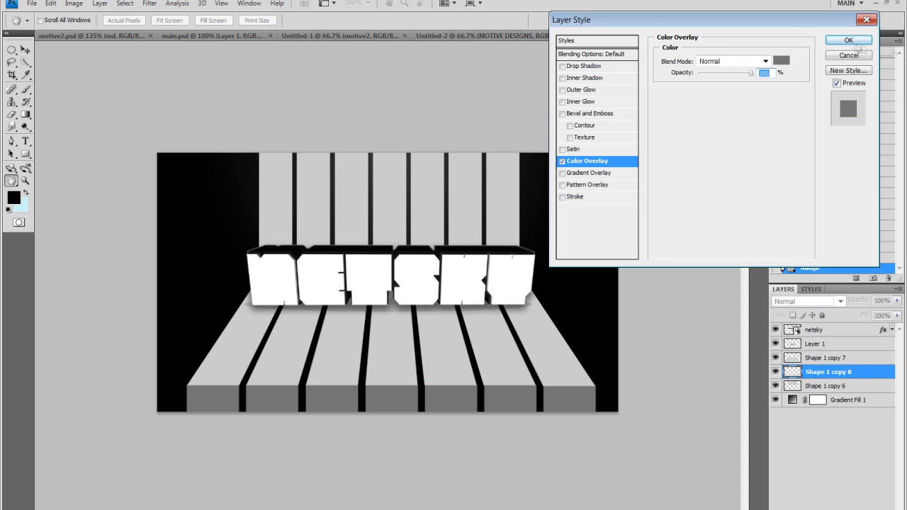
Paint white with a soft 65 px brush on a new Overlay layer along the floor's bottom edge.
{"action": "key", "text": "Return"}
{"action": "key", "text": "ctrl+shift+alt+n"}
{"action": "left_click", "coordinate": [806, 301]}
{"action": "left_click", "coordinate": [810, 162]}
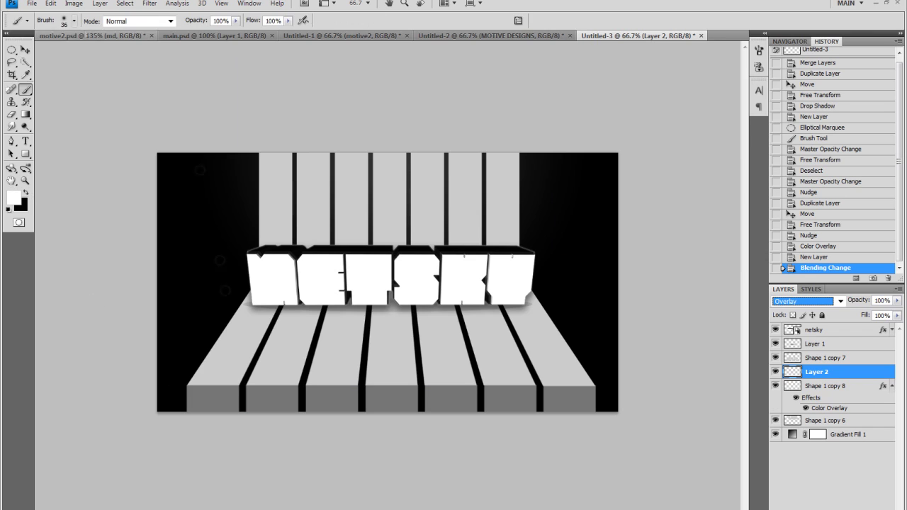
{"action": "left_click", "coordinate": [75, 24]}
{"action": "double_click", "coordinate": [58, 148]}
{"action": "mouse_move", "coordinate": [187, 389]}
{"action": "left_mouse_down"}
{"action": "mouse_move", "coordinate": [603, 386]}
{"action": "mouse_move", "coordinate": [152, 383]}
{"action": "left_mouse_up"}
{"action": "left_click_drag", "start_coordinate": [858, 300], "coordinate": [850, 304]}
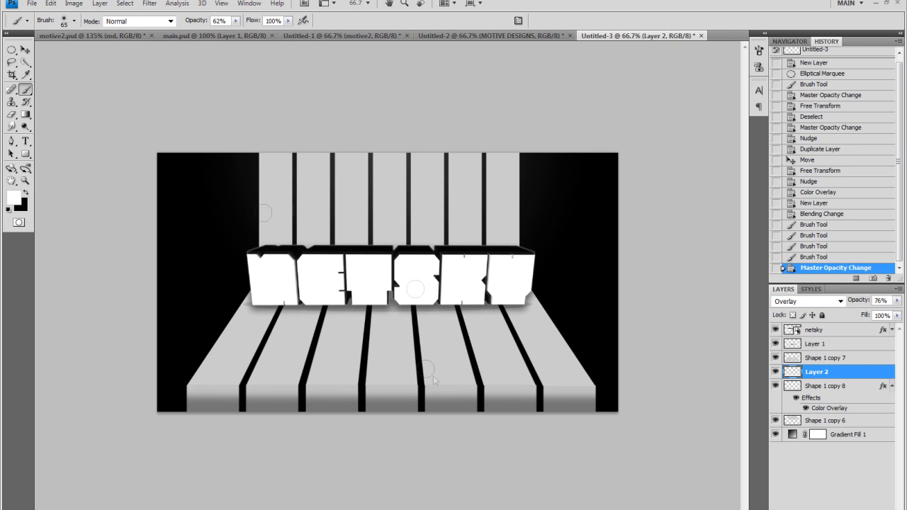
Move Shape 1 copy 6 up beneath Layer 1 and delete Layer 1.
{"action": "left_click_drag", "start_coordinate": [843, 385], "coordinate": [845, 365]}
{"action": "left_click_drag", "start_coordinate": [838, 414], "coordinate": [826, 347]}
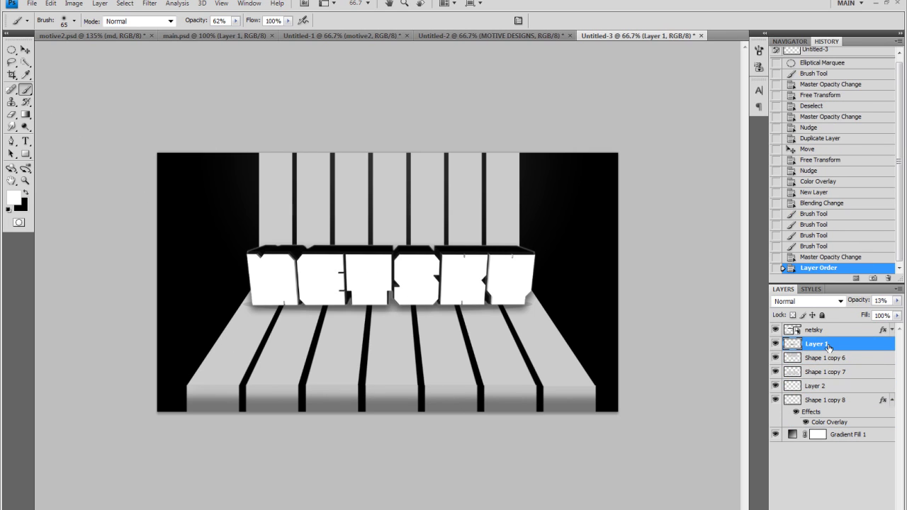
{"action": "key", "text": "Delete"}
Widen NETSKY's top corners with a perspective transform, then begin placing an image file.
{"action": "left_click", "coordinate": [815, 329]}
{"action": "left_click", "coordinate": [50, 4]}
{"action": "left_click", "coordinate": [248, 382]}
{"action": "left_click_drag", "start_coordinate": [228, 190], "coordinate": [219, 190]}
{"action": "key", "text": "Return"}
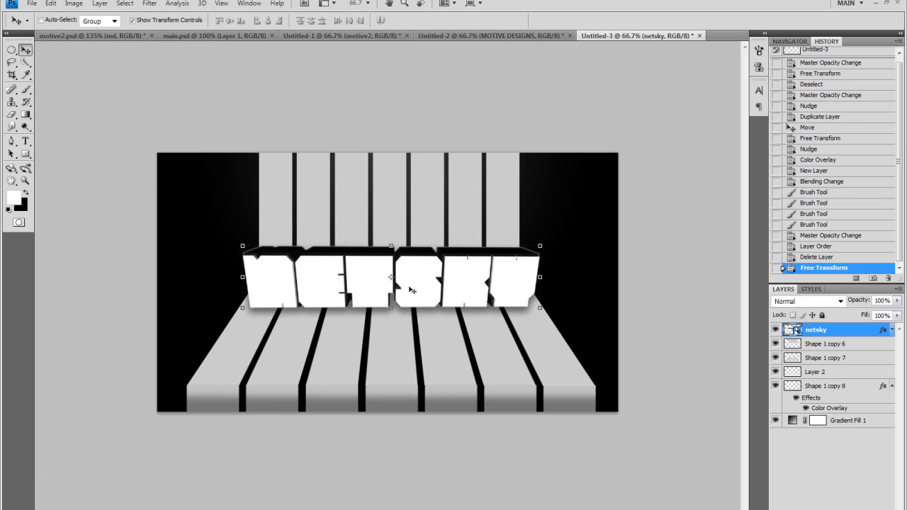
{"action": "left_click", "coordinate": [32, 3]}
{"action": "left_click", "coordinate": [40, 243]}
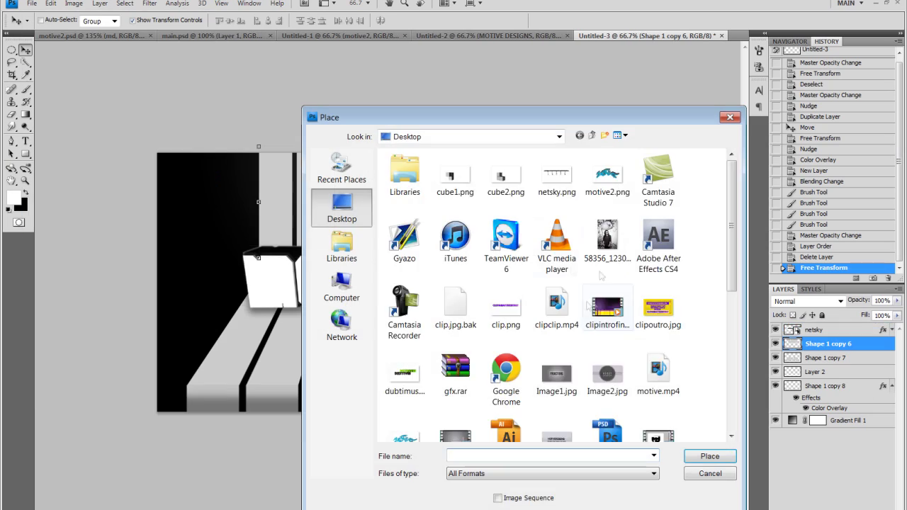
Place a DU & IGM Texture Pack image, stretch it over the canvas and blend it as Overlay.
{"action": "double_click", "coordinate": [456, 192]}
{"action": "scroll", "coordinate": [607, 324], "scroll_direction": "down", "scroll_amount": 5}
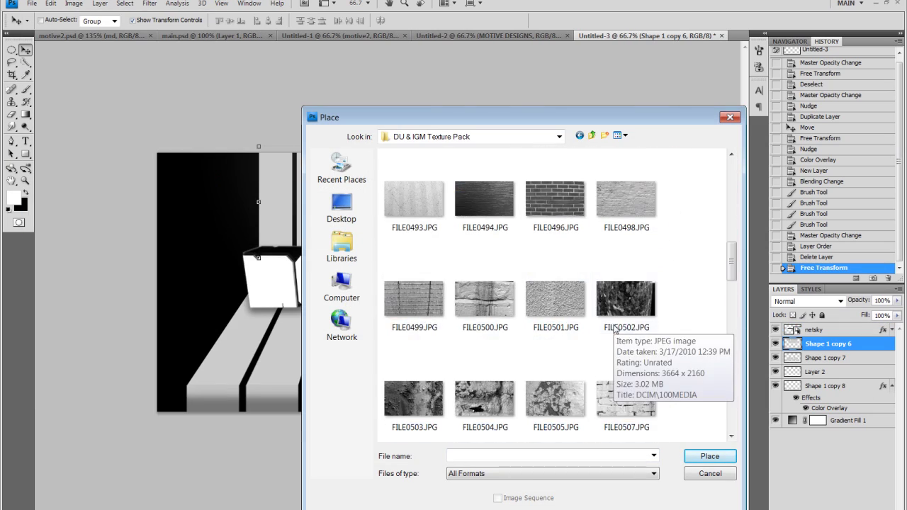
{"action": "scroll", "coordinate": [647, 361], "scroll_direction": "down", "scroll_amount": 2}
{"action": "double_click", "coordinate": [433, 305]}
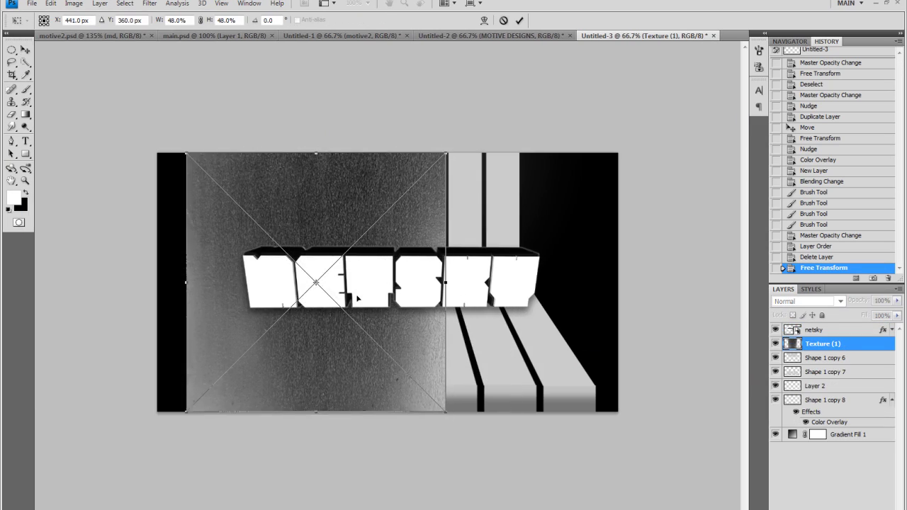
{"action": "left_click_drag", "start_coordinate": [455, 282], "coordinate": [613, 286]}
{"action": "left_click_drag", "start_coordinate": [477, 329], "coordinate": [467, 330]}
{"action": "left_click", "coordinate": [841, 303]}
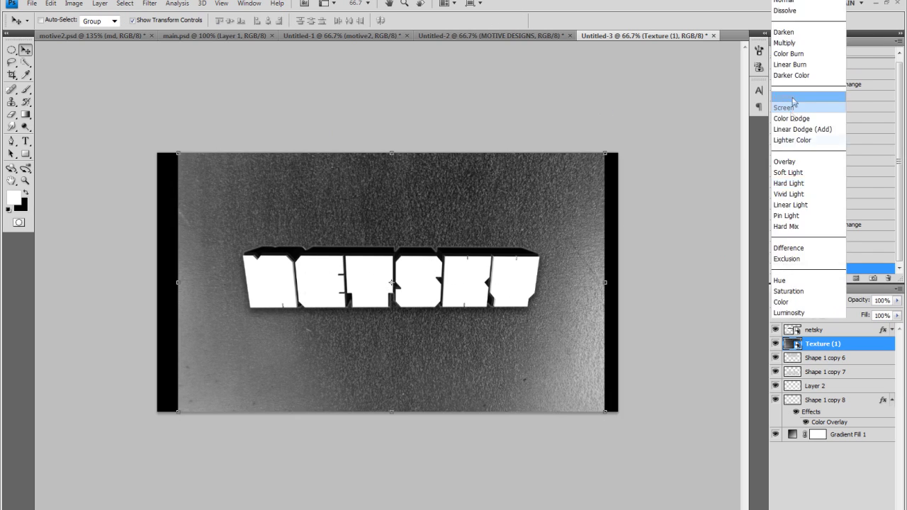
{"action": "left_click", "coordinate": [801, 158]}
Paint a soft white glow left of the text with a large soft round brush.
{"action": "left_click", "coordinate": [25, 89]}
{"action": "left_click", "coordinate": [67, 20]}
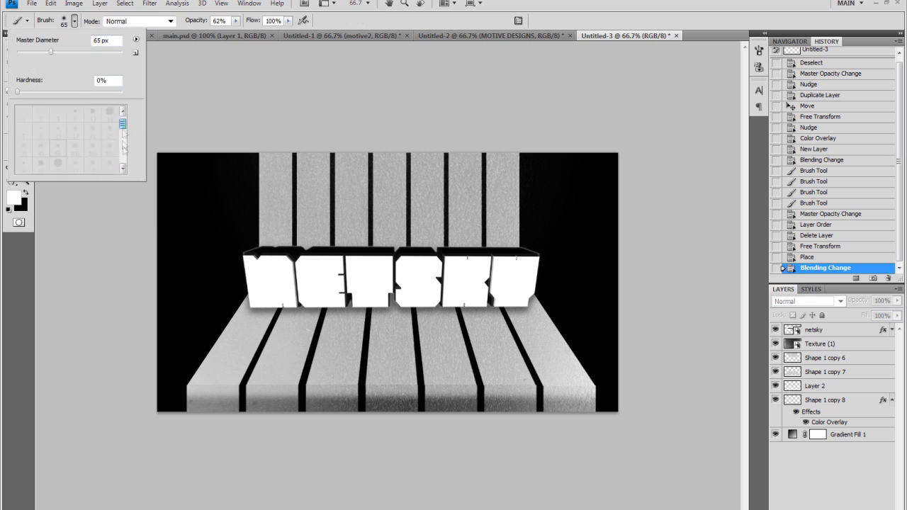
{"action": "left_click", "coordinate": [872, 278]}
{"action": "left_click", "coordinate": [244, 260]}
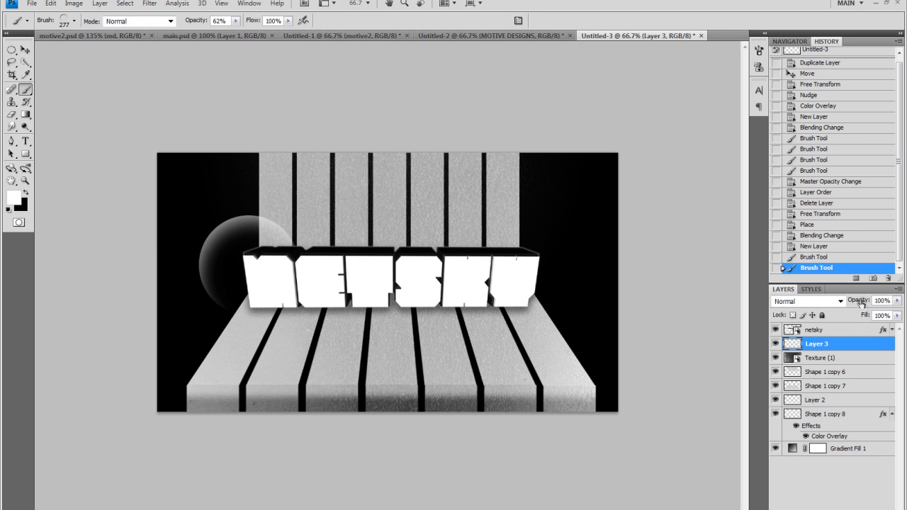
Move the glow layer below Shape 1 copy 6, duplicate it and flip the copy horizontally.
{"action": "left_click_drag", "start_coordinate": [834, 355], "coordinate": [833, 380]}
{"action": "key", "text": "ctrl+alt+Up"}
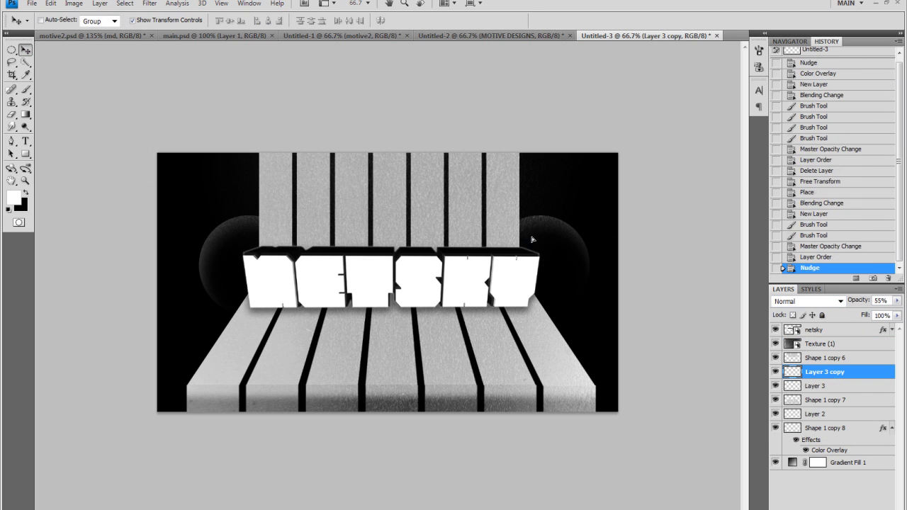
{"action": "left_click", "coordinate": [50, 3]}
{"action": "left_click", "coordinate": [263, 403]}
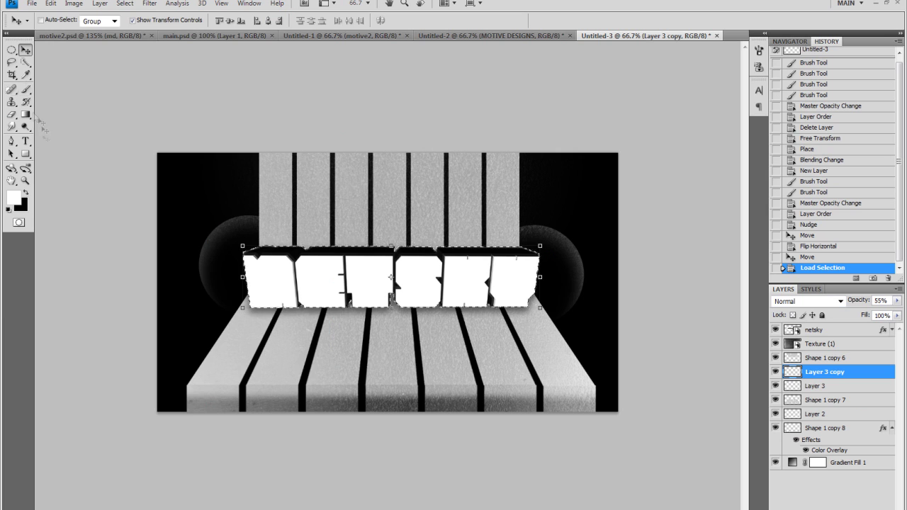
Pick a grunge brush, select the netsky text layer and test-dab grunge on the letters.
{"action": "left_click", "coordinate": [26, 89]}
{"action": "left_click", "coordinate": [75, 21]}
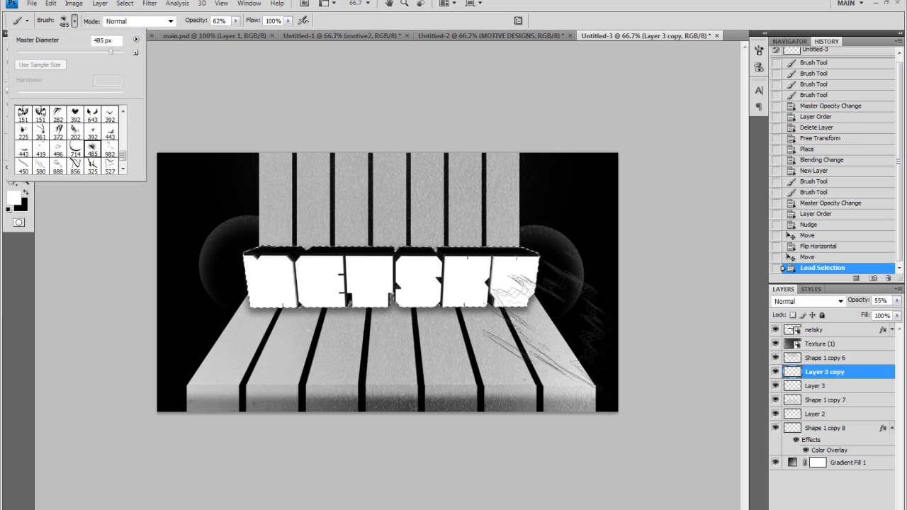
{"action": "left_click", "coordinate": [362, 310]}
{"action": "left_click", "coordinate": [814, 329]}
{"action": "left_click", "coordinate": [496, 283]}
{"action": "key", "text": "Return"}
{"action": "left_click", "coordinate": [538, 313]}
{"action": "left_click", "coordinate": [487, 276]}
{"action": "left_click", "coordinate": [50, 2]}
Paint black grunge strokes and dabs across the NETSKY letters on new Layer 4.
{"action": "left_click", "coordinate": [71, 10]}
{"action": "key", "text": "ctrl+shift+alt+n"}
{"action": "left_click_drag", "start_coordinate": [539, 269], "coordinate": [454, 284]}
{"action": "left_click_drag", "start_coordinate": [269, 262], "coordinate": [397, 284]}
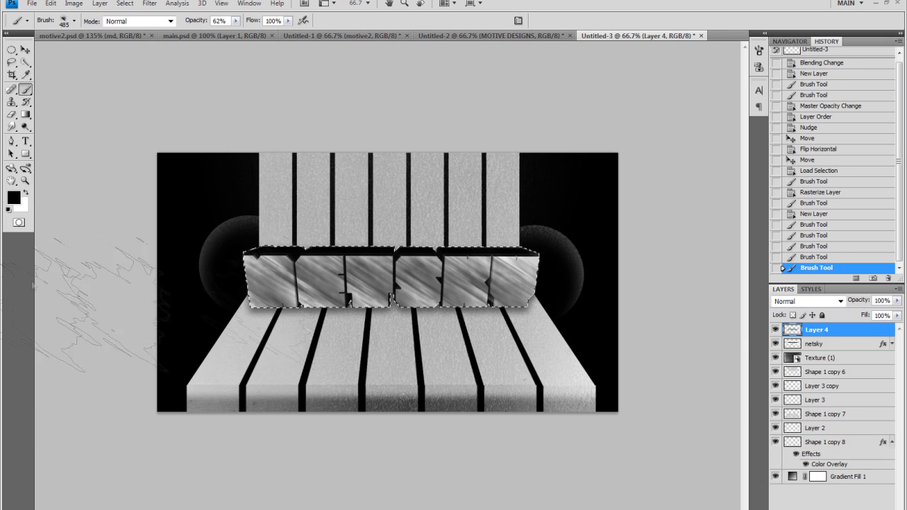
{"action": "left_click", "coordinate": [75, 20]}
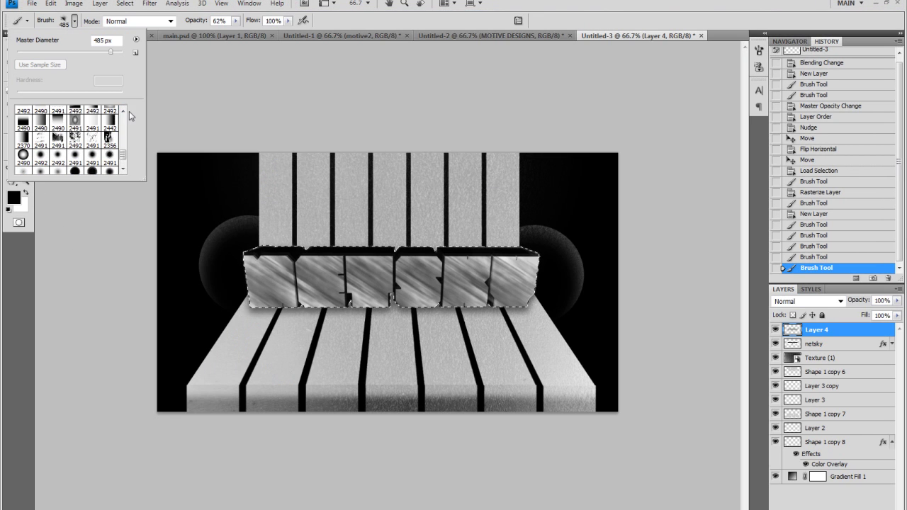
{"action": "left_click_drag", "start_coordinate": [234, 262], "coordinate": [297, 297]}
{"action": "left_click", "coordinate": [74, 22]}
Blend Layer 4 as Linear Burn with opacity lowered to about 52%.
{"action": "key", "text": "Return"}
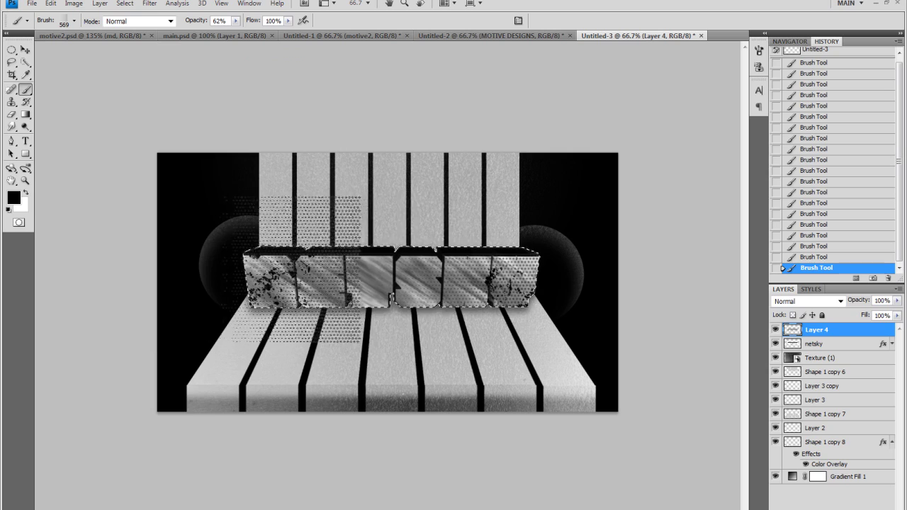
{"action": "scroll", "coordinate": [819, 302], "scroll_direction": "down", "scroll_amount": 7}
{"action": "scroll", "coordinate": [820, 301], "scroll_direction": "up", "scroll_amount": 2}
{"action": "left_click_drag", "start_coordinate": [854, 300], "coordinate": [836, 301]}
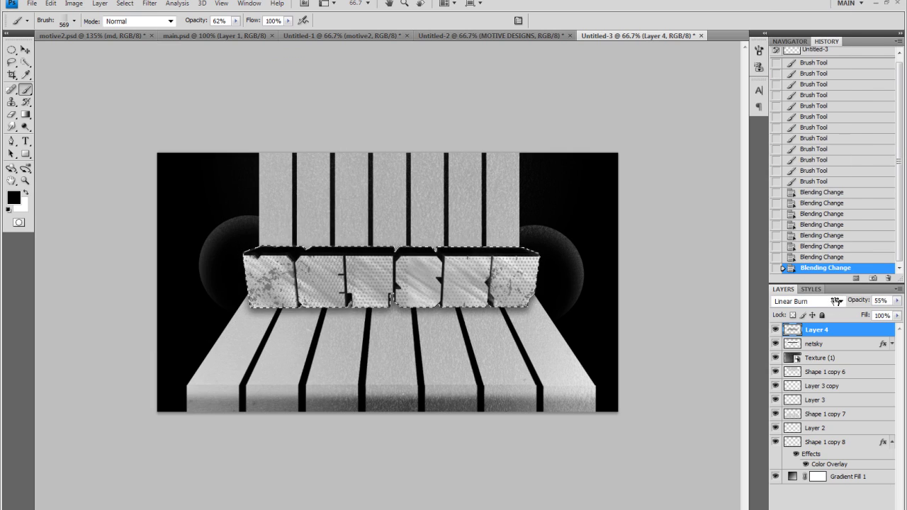
{"action": "left_click", "coordinate": [74, 20]}
{"action": "left_click", "coordinate": [136, 40]}
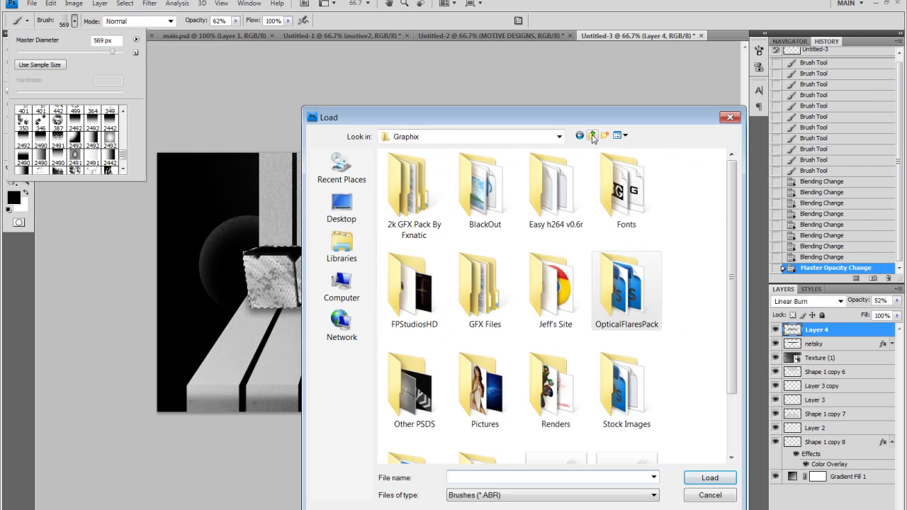
Load an .abr brush set from the Stratz 50K Pack - 2 Brushes folder.
{"action": "double_click", "coordinate": [491, 248]}
{"action": "double_click", "coordinate": [425, 337]}
{"action": "left_click", "coordinate": [580, 135]}
{"action": "double_click", "coordinate": [407, 194]}
{"action": "scroll", "coordinate": [450, 389], "scroll_direction": "down", "scroll_amount": 8}
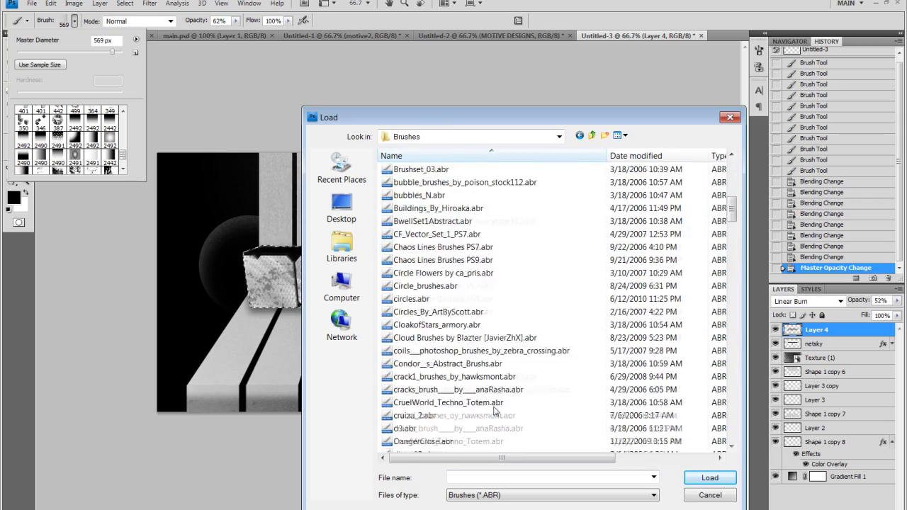
{"action": "scroll", "coordinate": [451, 389], "scroll_direction": "down", "scroll_amount": 5}
{"action": "left_click", "coordinate": [453, 337]}
{"action": "scroll", "coordinate": [482, 333], "scroll_direction": "down", "scroll_amount": 5}
{"action": "scroll", "coordinate": [482, 326], "scroll_direction": "down", "scroll_amount": 5}
{"action": "scroll", "coordinate": [487, 319], "scroll_direction": "down", "scroll_amount": 4}
{"action": "scroll", "coordinate": [487, 319], "scroll_direction": "down", "scroll_amount": 4}
{"action": "double_click", "coordinate": [482, 418]}
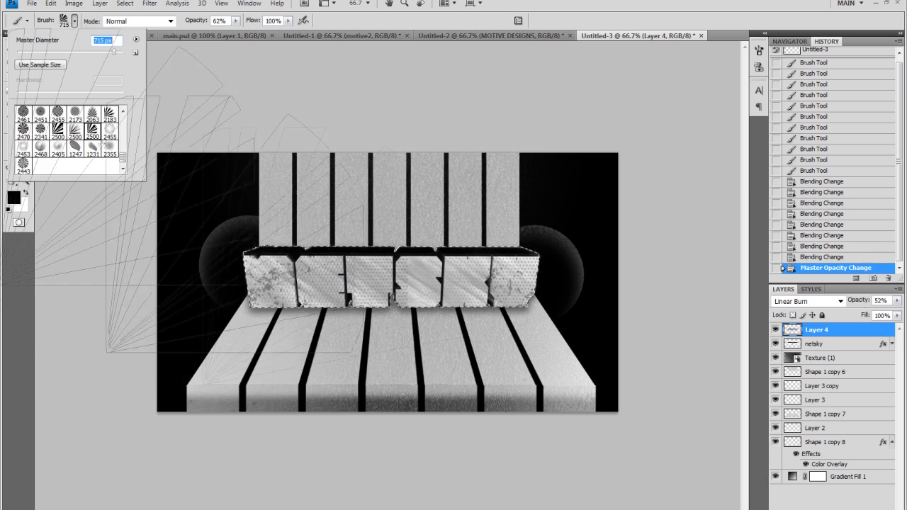
Stamp 911 px light-ray streaks over NETSKY and enable Gradient Overlay on Layer 4.
{"action": "left_click", "coordinate": [233, 221]}
{"action": "left_click", "coordinate": [51, 3]}
{"action": "left_click", "coordinate": [73, 20]}
{"action": "left_click_drag", "start_coordinate": [113, 51], "coordinate": [117, 51]}
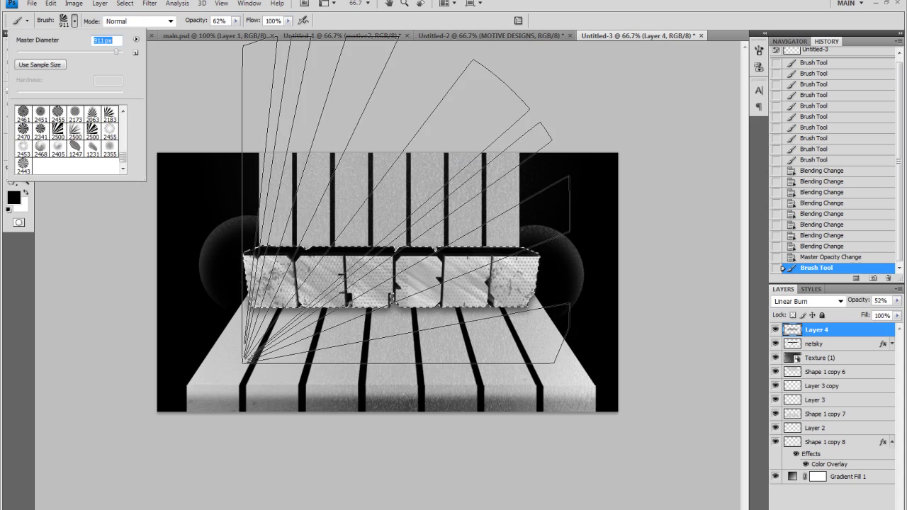
{"action": "left_click", "coordinate": [405, 200]}
{"action": "double_click", "coordinate": [829, 330]}
{"action": "left_click", "coordinate": [581, 176]}
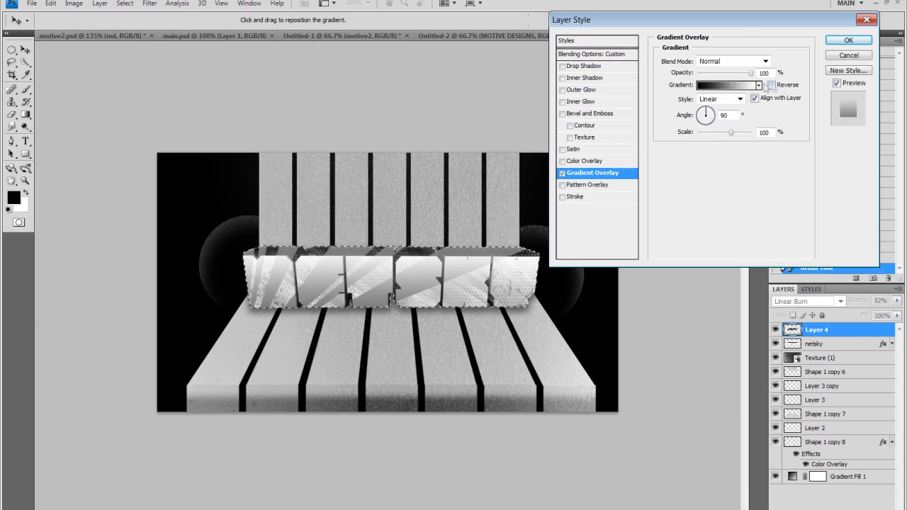
Apply a purple-white Gradient Overlay to the text at reduced opacity.
{"action": "left_click", "coordinate": [759, 85]}
{"action": "left_click", "coordinate": [761, 116]}
{"action": "left_click", "coordinate": [743, 137]}
{"action": "left_click", "coordinate": [761, 116]}
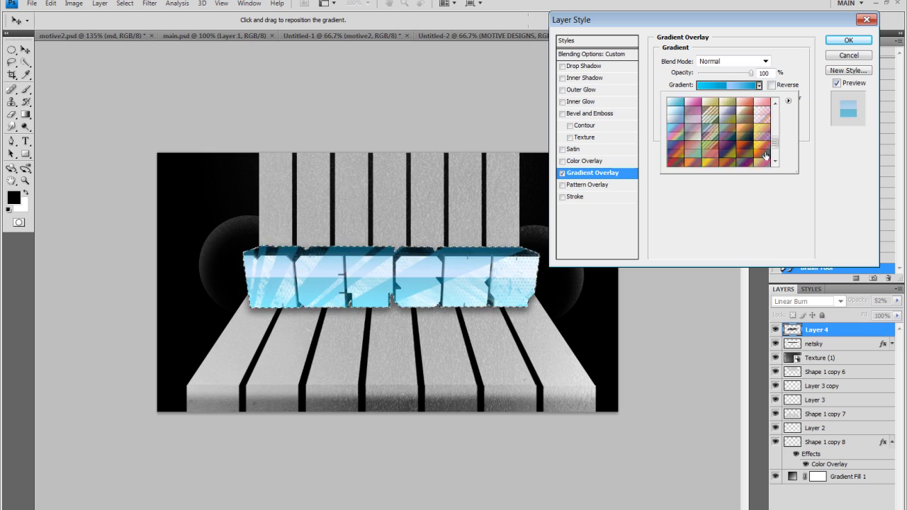
{"action": "double_click", "coordinate": [747, 129]}
{"action": "left_click_drag", "start_coordinate": [751, 73], "coordinate": [722, 73]}
{"action": "left_click", "coordinate": [848, 40]}
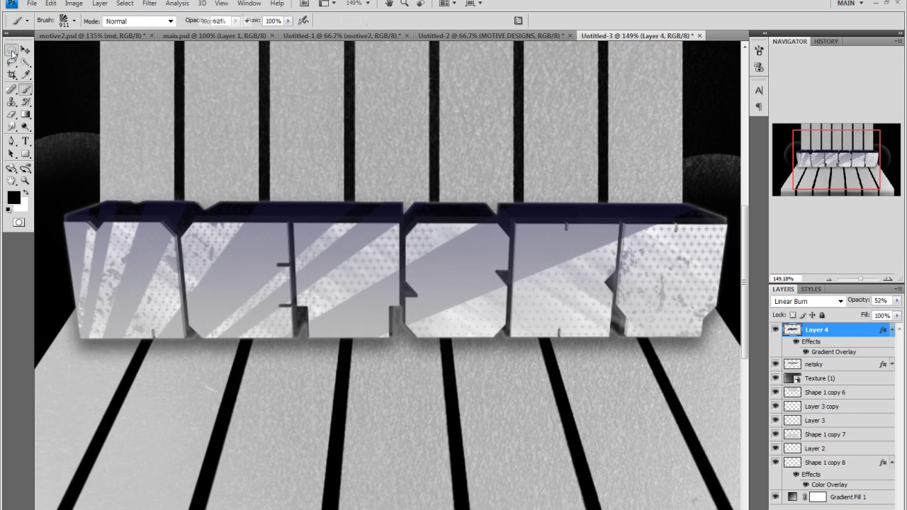
Marquee a strip along the text's top and erase the dark navy band inside it.
{"action": "left_click", "coordinate": [12, 49]}
{"action": "left_click_drag", "start_coordinate": [58, 153], "coordinate": [69, 213]}
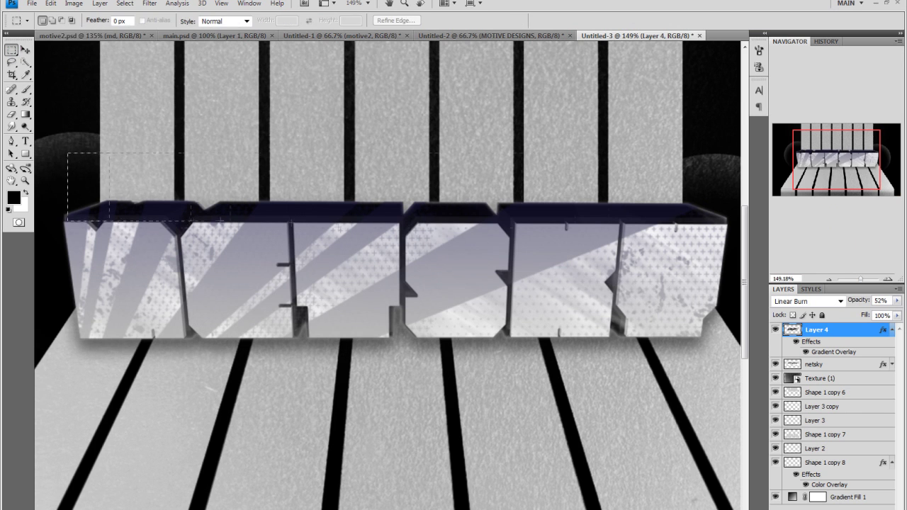
{"action": "key", "text": "Left"}
{"action": "key", "text": "Left"}
{"action": "key", "text": "Left"}
{"action": "key", "text": "e"}
{"action": "left_click", "coordinate": [73, 21]}
{"action": "key", "text": "Escape"}
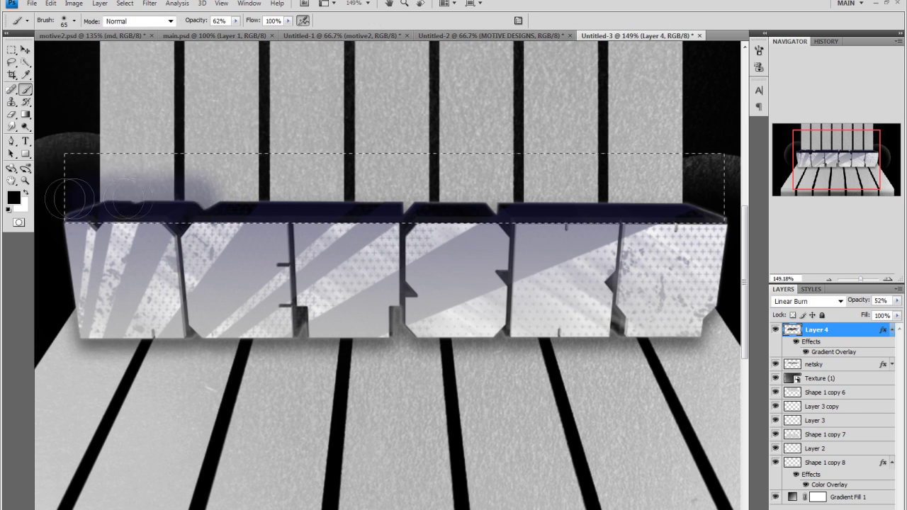
{"action": "left_click_drag", "start_coordinate": [496, 213], "coordinate": [722, 216]}
{"action": "left_click_drag", "start_coordinate": [861, 279], "coordinate": [859, 283]}
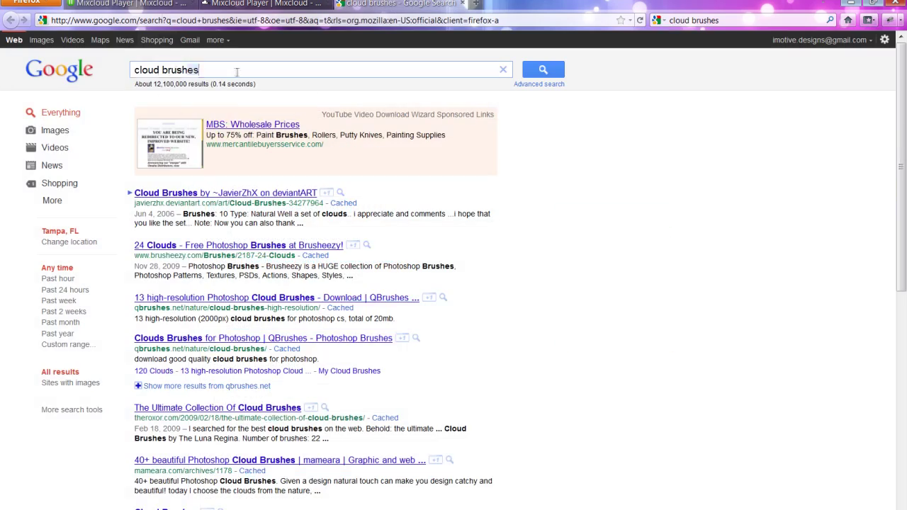
Google 'speaker vector', then search 'officialpsd' to reach the OfficialPSDs site.
{"action": "triple_click", "coordinate": [237, 71]}
{"action": "type", "text": "speaker vector"}
{"action": "key", "text": "Return"}
{"action": "scroll", "coordinate": [278, 423], "scroll_direction": "down", "scroll_amount": 3}
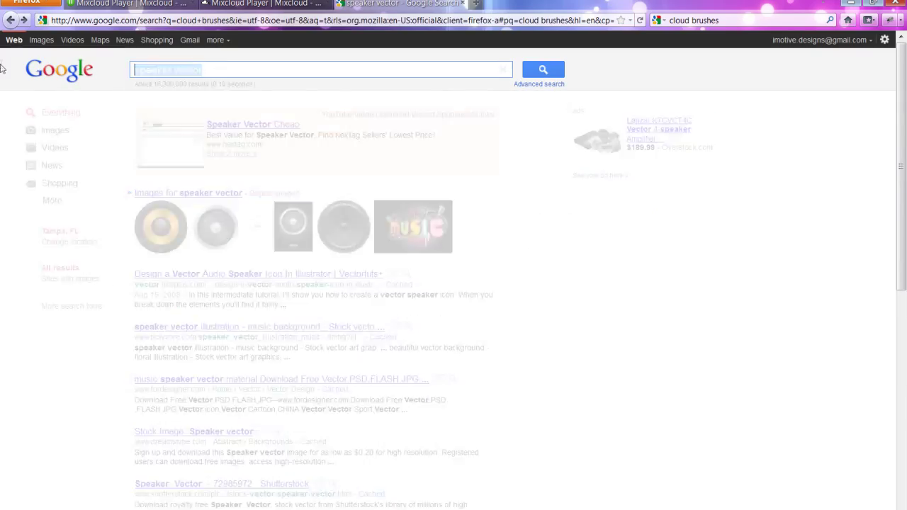
{"action": "type", "text": "officialpsd"}
{"action": "key", "text": "Return"}
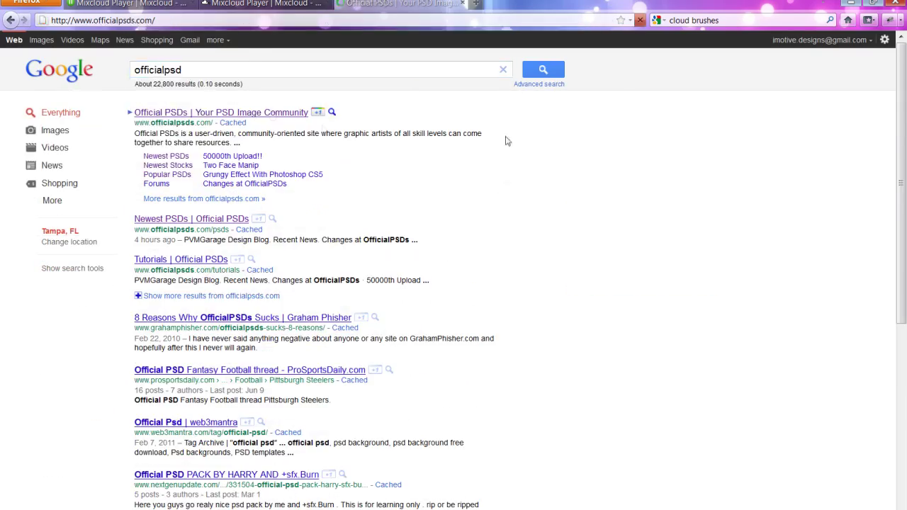
Open the Abstact 2 High res PSD page and download its zip archive.
{"action": "scroll", "coordinate": [486, 354], "scroll_direction": "down", "scroll_amount": 3}
{"action": "scroll", "coordinate": [487, 357], "scroll_direction": "down", "scroll_amount": 5}
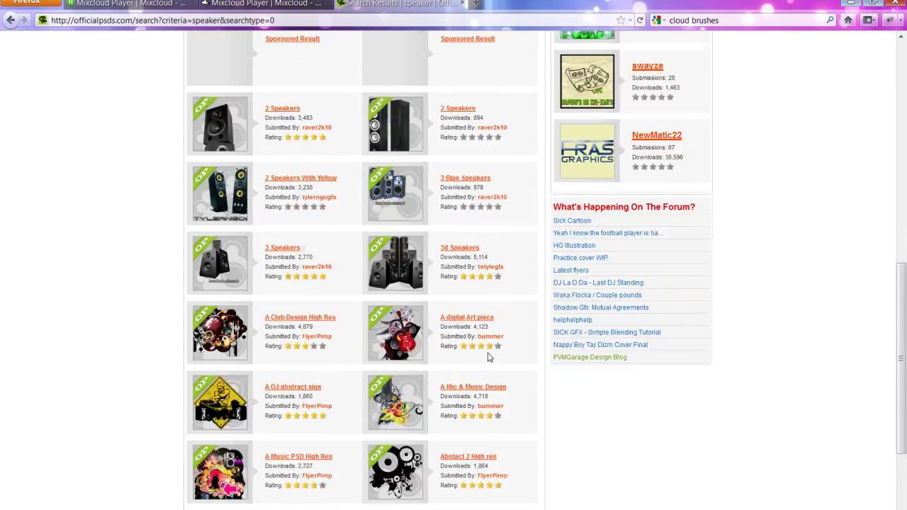
{"action": "scroll", "coordinate": [488, 357], "scroll_direction": "down", "scroll_amount": 1}
{"action": "left_click", "coordinate": [469, 398]}
{"action": "left_click", "coordinate": [473, 291]}
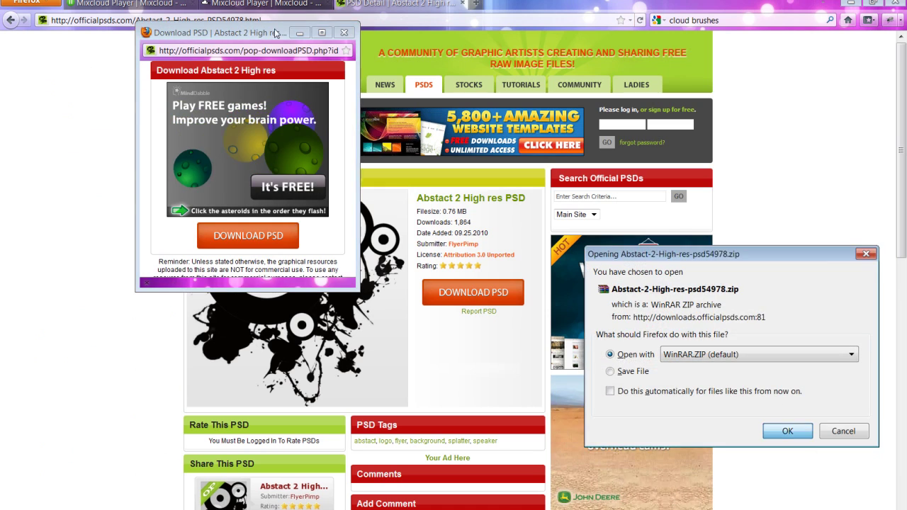
{"action": "key", "text": "Return"}
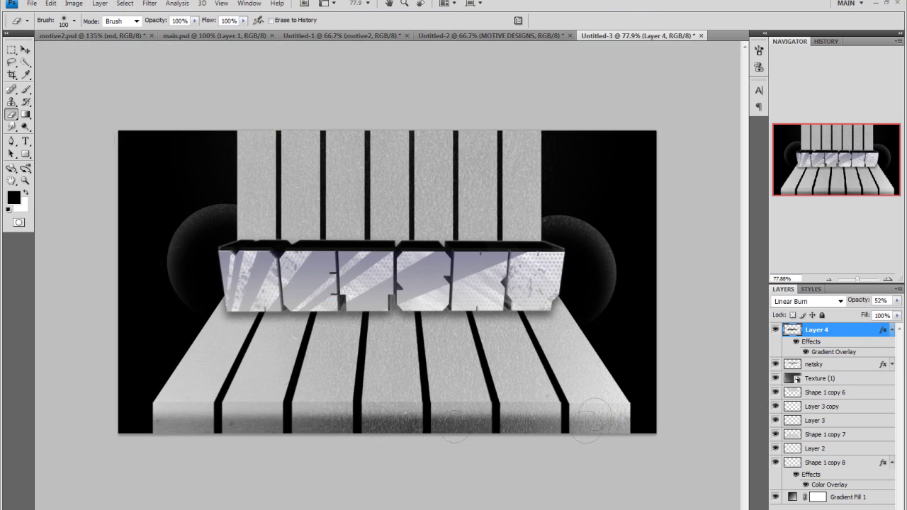
Place the Abstact 2 High res PSD from the Desktop and move it onto the text.
{"action": "left_click", "coordinate": [32, 3]}
{"action": "left_click", "coordinate": [56, 205]}
{"action": "left_click", "coordinate": [340, 217]}
{"action": "double_click", "coordinate": [449, 293]}
{"action": "left_click", "coordinate": [397, 307]}
{"action": "left_click", "coordinate": [713, 458]}
{"action": "left_click_drag", "start_coordinate": [425, 333], "coordinate": [255, 309]}
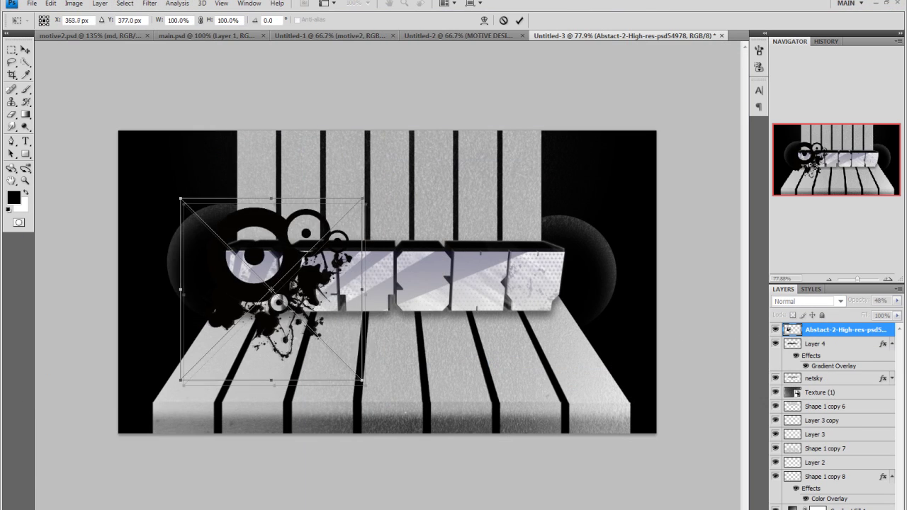
{"action": "left_click", "coordinate": [519, 20]}
Nudge the splatter up-left and send it below the netsky text layer.
{"action": "key", "text": "v"}
{"action": "key", "text": "ctrl+t"}
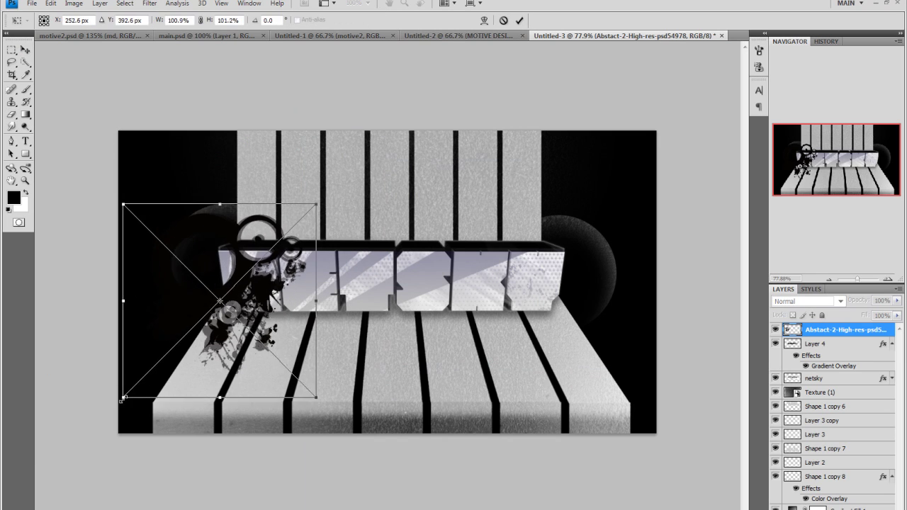
{"action": "left_click_drag", "start_coordinate": [244, 267], "coordinate": [260, 259]}
{"action": "key", "text": "Return"}
{"action": "key", "text": "ctrl+bracketleft"}
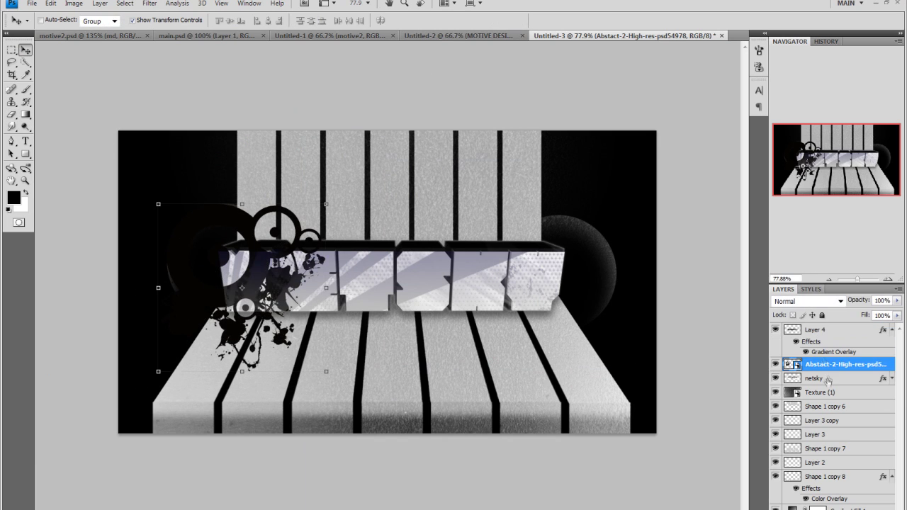
{"action": "key", "text": "ctrl+bracketleft"}
Rasterize the splatter and erase its black circles around the text.
{"action": "key", "text": "e"}
{"action": "left_click", "coordinate": [235, 227]}
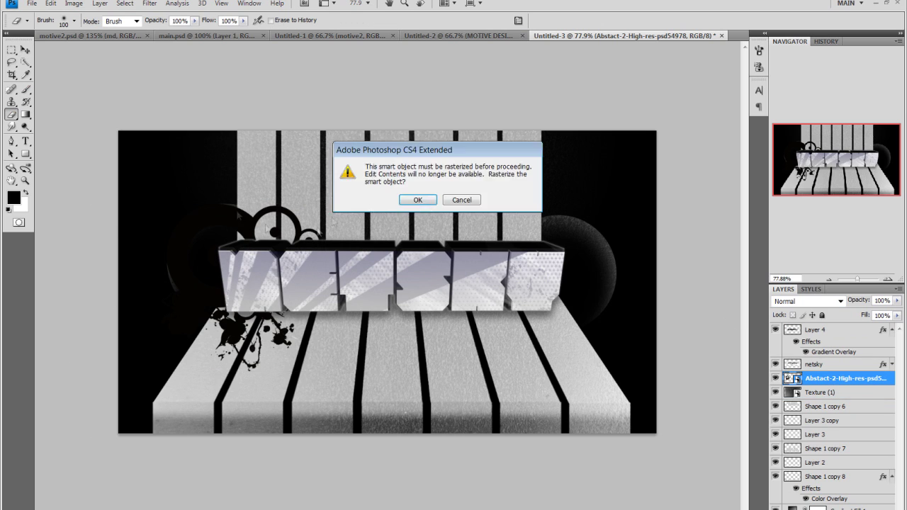
{"action": "key", "text": "Return"}
{"action": "left_click_drag", "start_coordinate": [241, 213], "coordinate": [312, 234]}
{"action": "mouse_move", "coordinate": [255, 223]}
{"action": "left_mouse_down"}
{"action": "mouse_move", "coordinate": [199, 294]}
{"action": "mouse_move", "coordinate": [233, 291]}
{"action": "left_mouse_up"}
{"action": "key", "text": "v"}
{"action": "key", "text": "b"}
{"action": "left_click", "coordinate": [74, 22]}
{"action": "key", "text": "Escape"}
{"action": "key", "text": "e"}
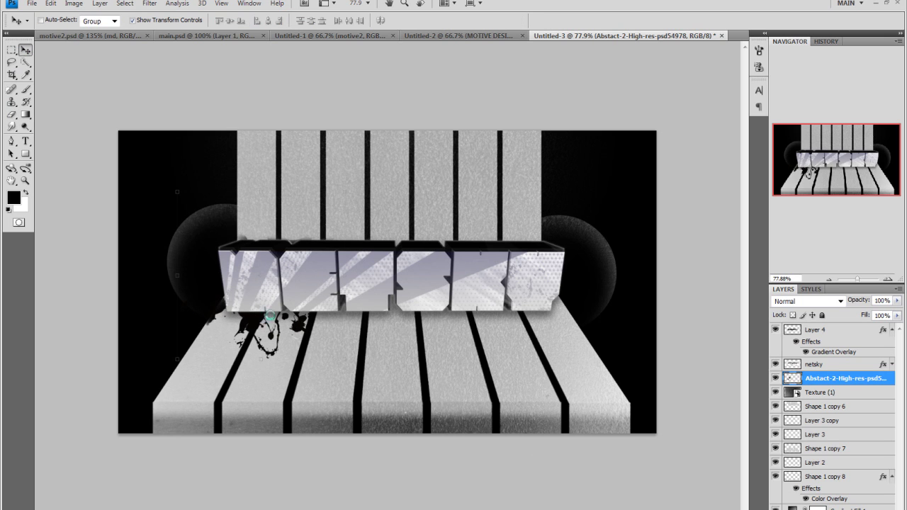
Duplicate the splatter, then move, rotate and shrink the copy above the text's right half.
{"action": "right_click", "coordinate": [843, 378]}
{"action": "left_click", "coordinate": [810, 152]}
{"action": "left_click", "coordinate": [49, 3]}
{"action": "key", "text": "v"}
{"action": "left_click_drag", "start_coordinate": [270, 327], "coordinate": [454, 191]}
{"action": "key", "text": "ctrl+t"}
{"action": "left_click_drag", "start_coordinate": [577, 124], "coordinate": [512, 201]}
{"action": "key", "text": "Return"}
Delete the original splatter layer and add a new empty Layer 5.
{"action": "key", "text": "e"}
{"action": "left_click", "coordinate": [843, 392]}
{"action": "key", "text": "Delete"}
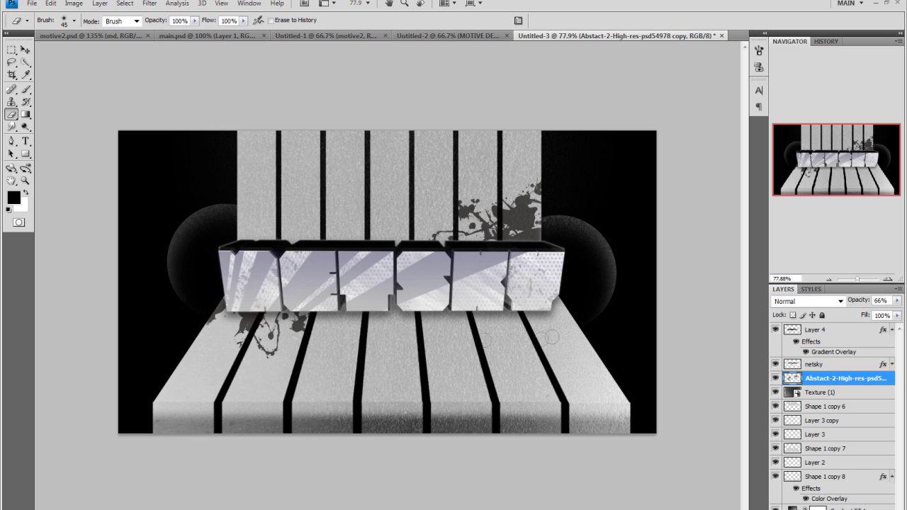
{"action": "key", "text": "b"}
{"action": "key", "text": "ctrl+shift+alt+n"}
Load a brush set and stamp a 1024 px light-ray burst behind the text at 53% opacity.
{"action": "left_click", "coordinate": [74, 20]}
{"action": "left_click", "coordinate": [136, 40]}
{"action": "left_click", "coordinate": [213, 226]}
{"action": "double_click", "coordinate": [453, 285]}
{"action": "left_click", "coordinate": [92, 148]}
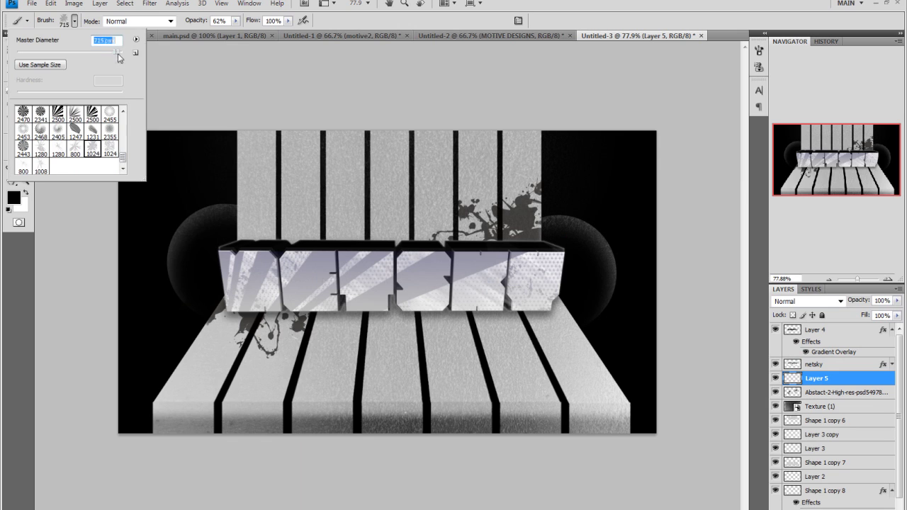
{"action": "left_click", "coordinate": [333, 341]}
{"action": "left_click_drag", "start_coordinate": [859, 300], "coordinate": [837, 302]}
Stamp the 1008 px streaky burst brush and move a duplicated copy to the right side.
{"action": "left_click", "coordinate": [74, 20]}
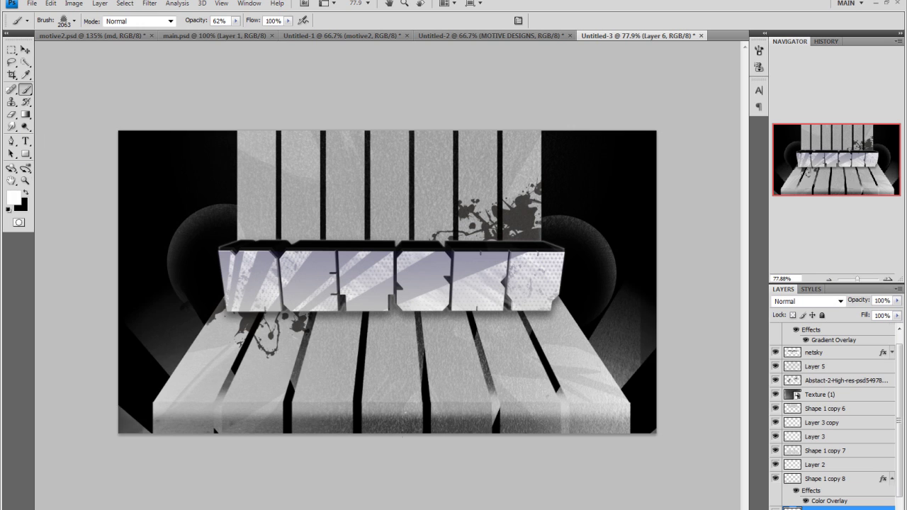
{"action": "left_click", "coordinate": [73, 19]}
{"action": "scroll", "coordinate": [71, 142], "scroll_direction": "down", "scroll_amount": 2}
{"action": "double_click", "coordinate": [49, 163]}
{"action": "left_click", "coordinate": [213, 252]}
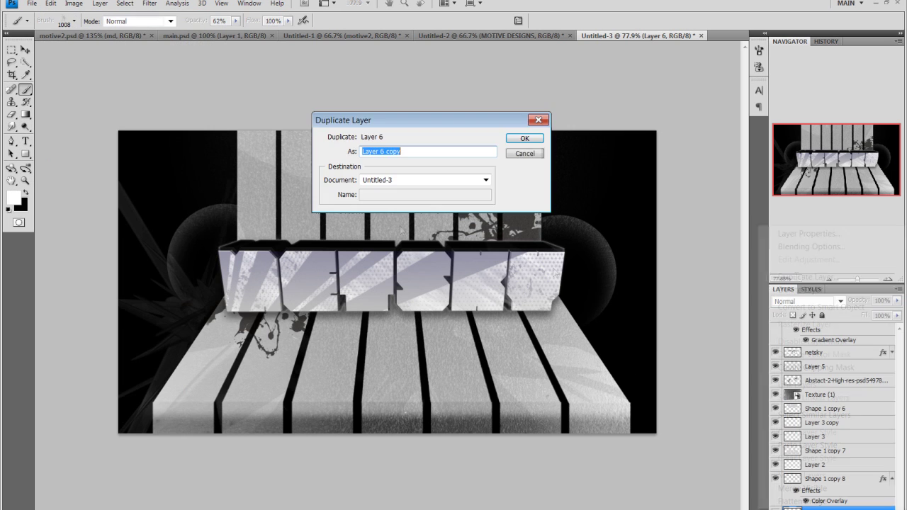
{"action": "key", "text": "Return"}
{"action": "key", "text": "v"}
{"action": "left_click_drag", "start_coordinate": [641, 347], "coordinate": [613, 291]}
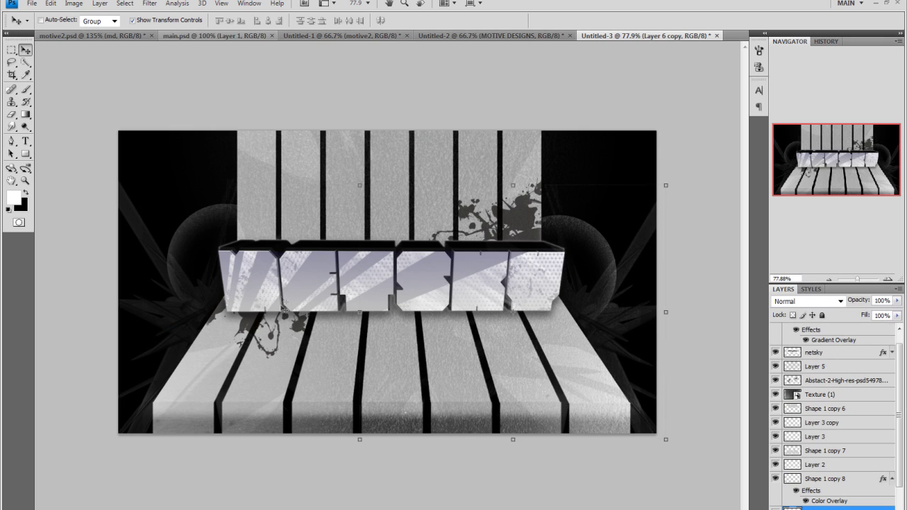
Add a new empty layer and load another brush set.
{"action": "key", "text": "b"}
{"action": "key", "text": "ctrl+shift+alt+n"}
{"action": "left_click", "coordinate": [73, 21]}
{"action": "left_click", "coordinate": [136, 39]}
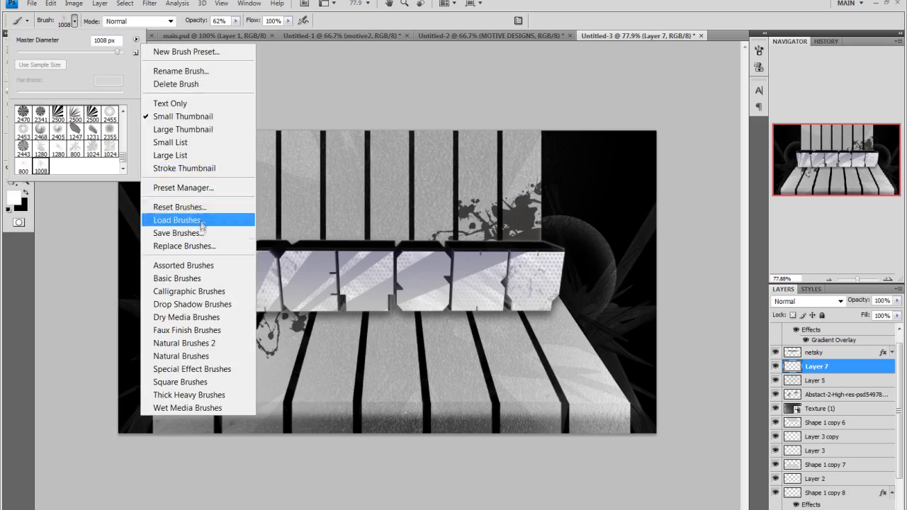
{"action": "left_click", "coordinate": [182, 234]}
{"action": "scroll", "coordinate": [733, 446], "scroll_direction": "down", "scroll_amount": 8}
{"action": "scroll", "coordinate": [737, 454], "scroll_direction": "down", "scroll_amount": 5}
{"action": "scroll", "coordinate": [737, 454], "scroll_direction": "down", "scroll_amount": 5}
{"action": "scroll", "coordinate": [737, 454], "scroll_direction": "down", "scroll_amount": 5}
{"action": "scroll", "coordinate": [736, 454], "scroll_direction": "down", "scroll_amount": 5}
{"action": "scroll", "coordinate": [737, 454], "scroll_direction": "down", "scroll_amount": 5}
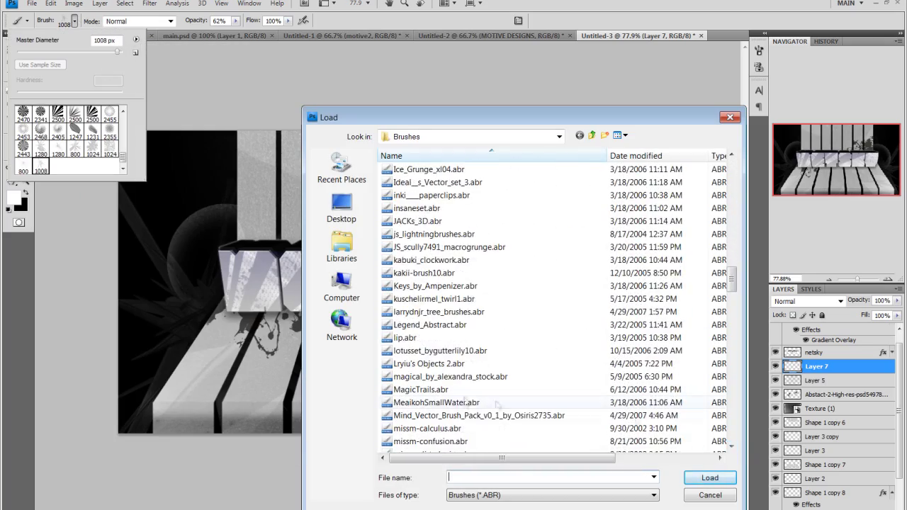
{"action": "scroll", "coordinate": [737, 454], "scroll_direction": "down", "scroll_amount": 5}
{"action": "double_click", "coordinate": [453, 287]}
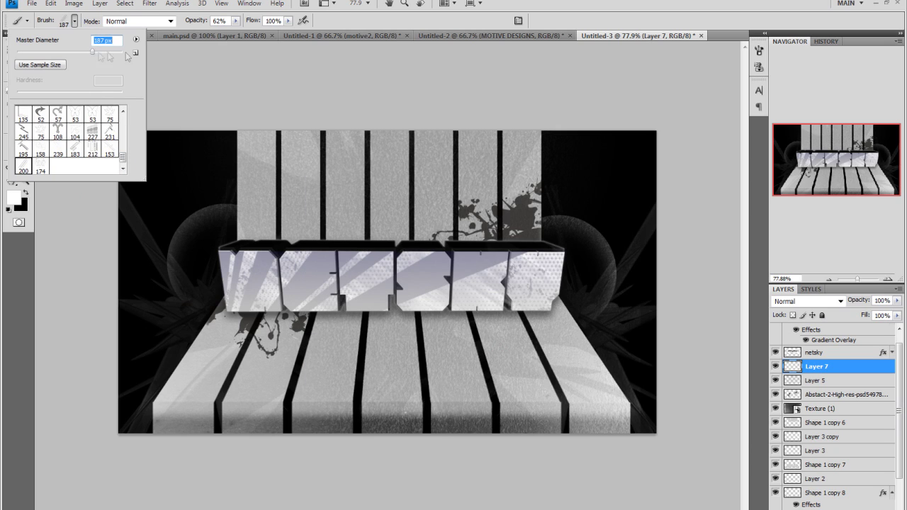
{"action": "key", "text": "Return"}
Stamp light streaks on both sides at 19% opacity, then delete that streak layer.
{"action": "left_click", "coordinate": [636, 343]}
{"action": "left_click", "coordinate": [177, 219]}
{"action": "left_click_drag", "start_coordinate": [859, 301], "coordinate": [824, 301]}
{"action": "key", "text": "Delete"}
Draw a wide white bar across the canvas and a second thin bar below it.
{"action": "key", "text": "u"}
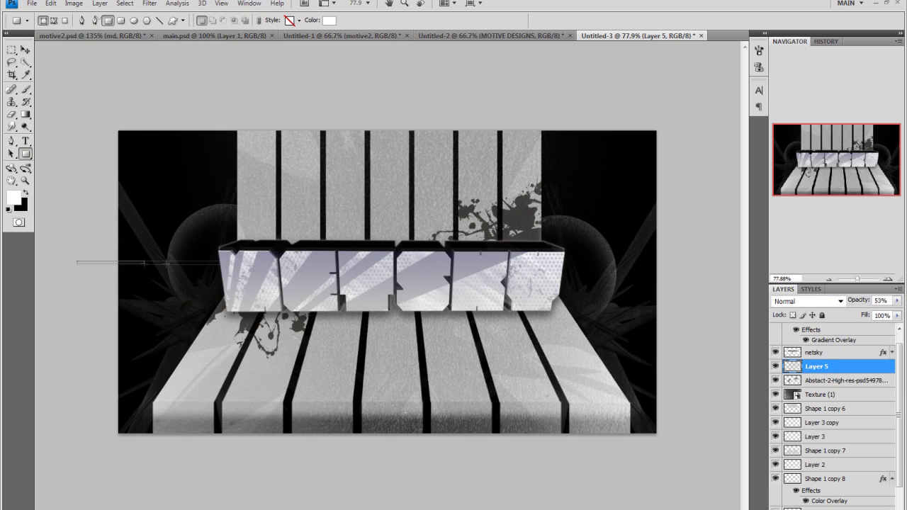
{"action": "left_click_drag", "start_coordinate": [76, 261], "coordinate": [670, 274]}
{"action": "left_click_drag", "start_coordinate": [567, 285], "coordinate": [687, 284]}
{"action": "key", "text": "v"}
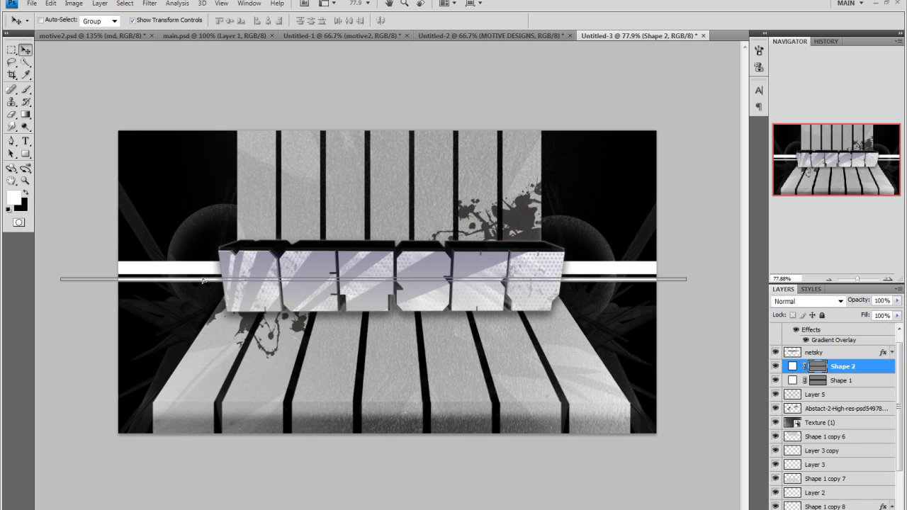
Add black NETSKY text at the left end of the white bar.
{"action": "key", "text": "t"}
{"action": "left_click", "coordinate": [129, 270]}
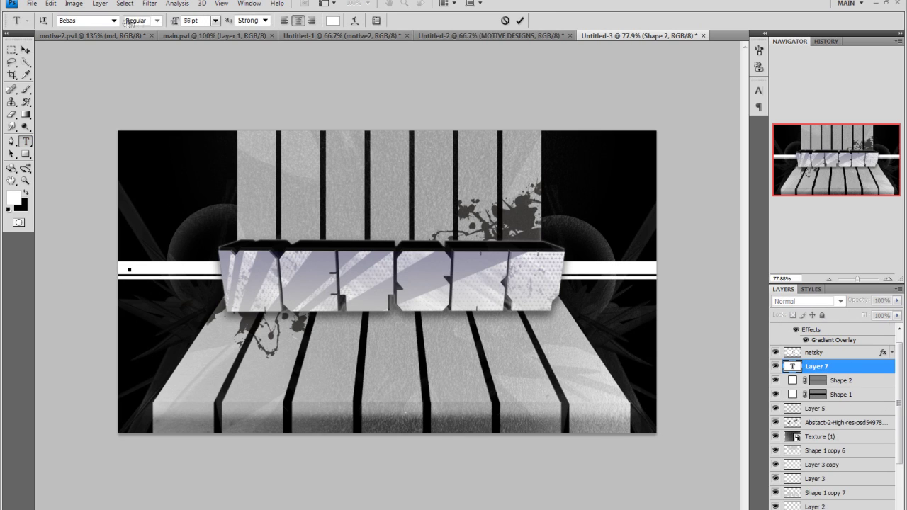
{"action": "left_click", "coordinate": [333, 20]}
{"action": "left_click", "coordinate": [488, 45]}
{"action": "type", "text": "NETSKY"}
{"action": "left_click", "coordinate": [520, 20]}
Add 'NERDY//MOTIVE DESIGNS' credit text on the right end, shrunk to fit the bar.
{"action": "left_click", "coordinate": [574, 268]}
{"action": "type", "text": "ERDY"}
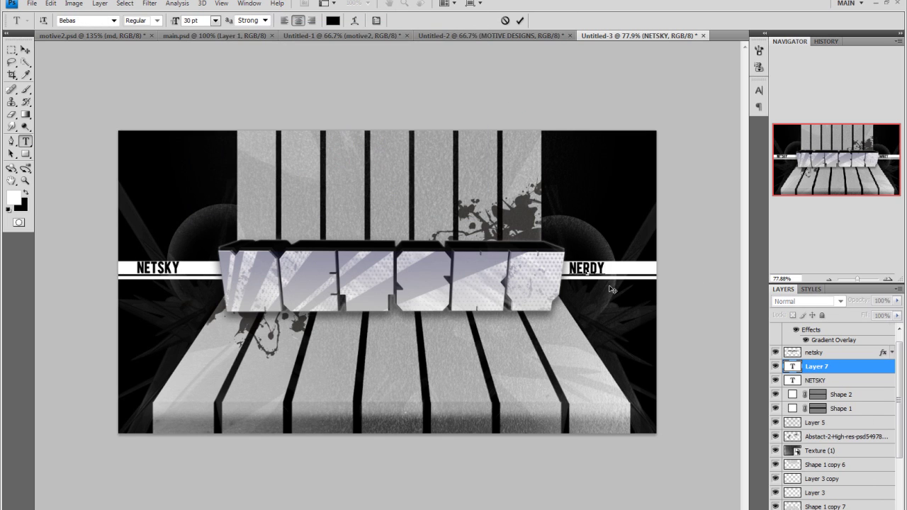
{"action": "type", "text": "//MOTIVE DESIGNS"}
{"action": "key", "text": "ctrl+a"}
{"action": "key", "text": "ctrl+shift+comma"}
{"action": "key", "text": "ctrl+shift+comma"}
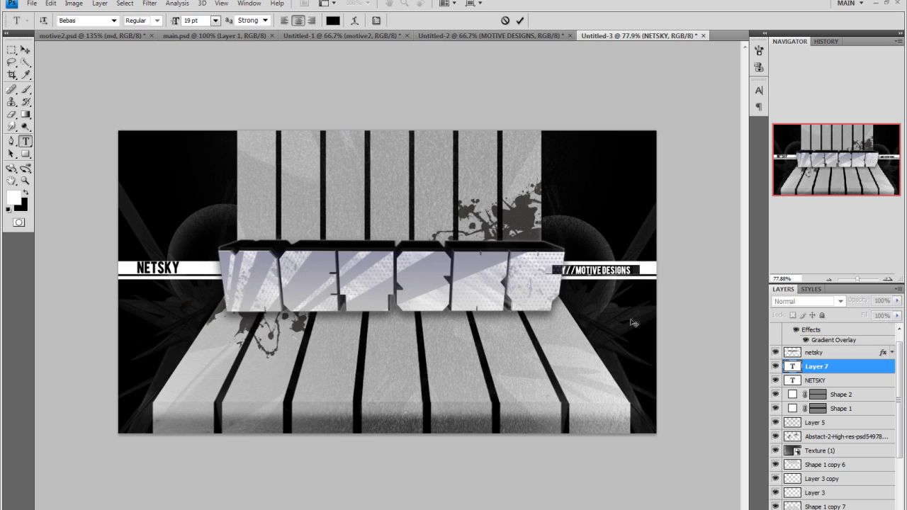
{"action": "left_click", "coordinate": [847, 437]}
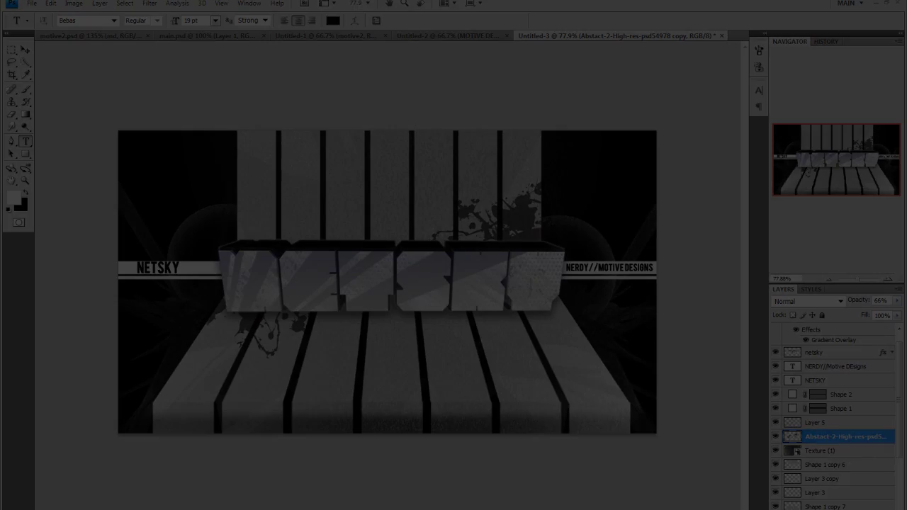